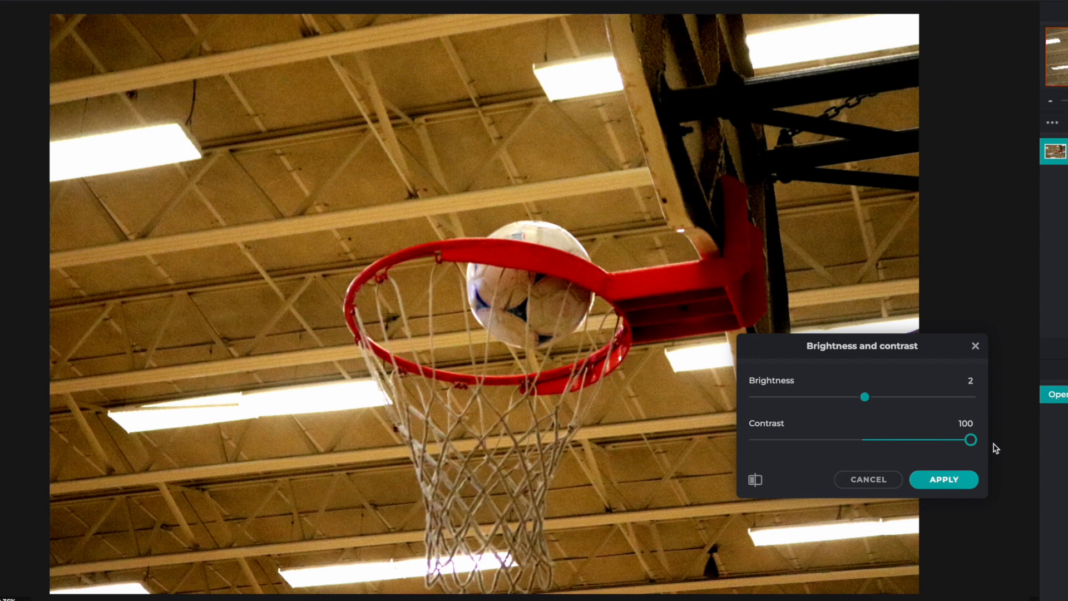
Try the contrast extremes of 100 and -100, and apply a slightly negative contrast with slightly raised brightness to the photo.
mouse_move(973, 442)
left_mouse_down()
mouse_move(963, 441)
mouse_move(976, 444)
left_mouse_up()
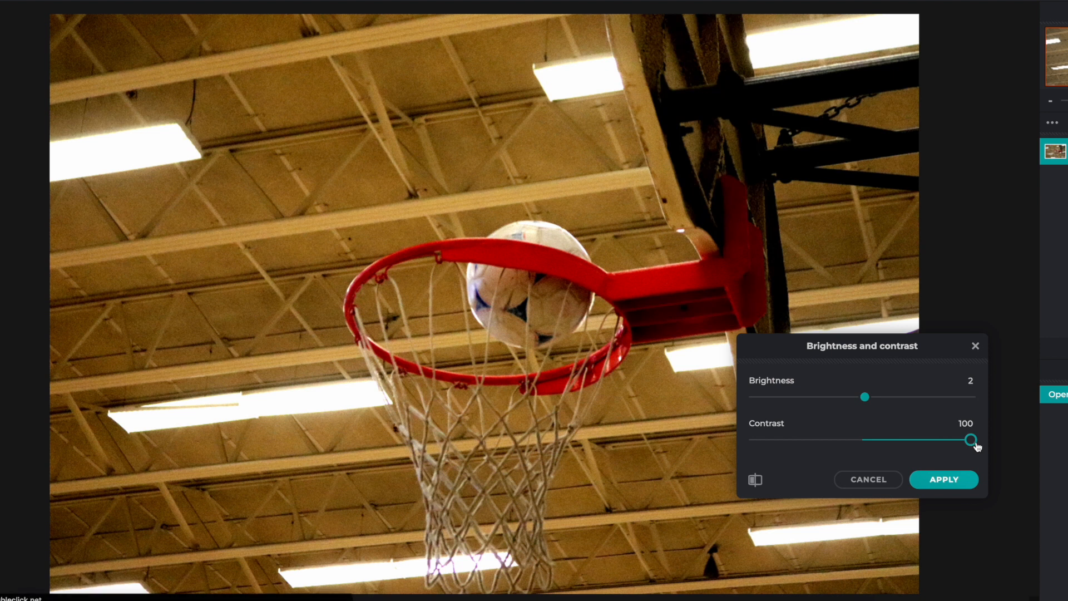
left_click_drag(942, 434, 737, 434)
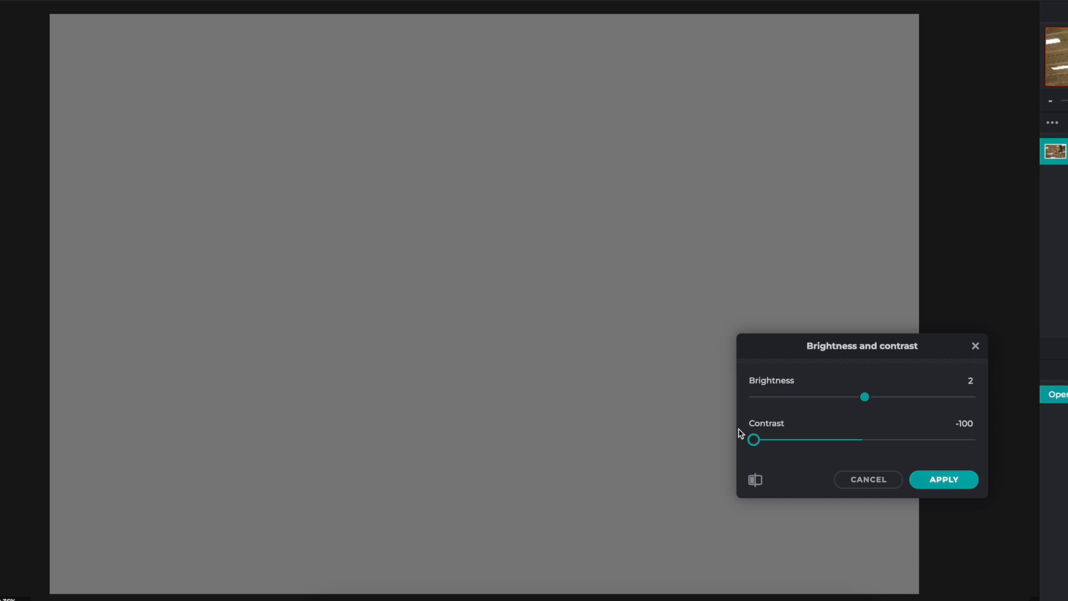
left_click_drag(754, 440, 852, 440)
left_click_drag(870, 401, 873, 399)
left_click(942, 479)
Apply a Temperature & tint adjustment to the photo with temperature -24 and tint -14.
left_click(132, 1)
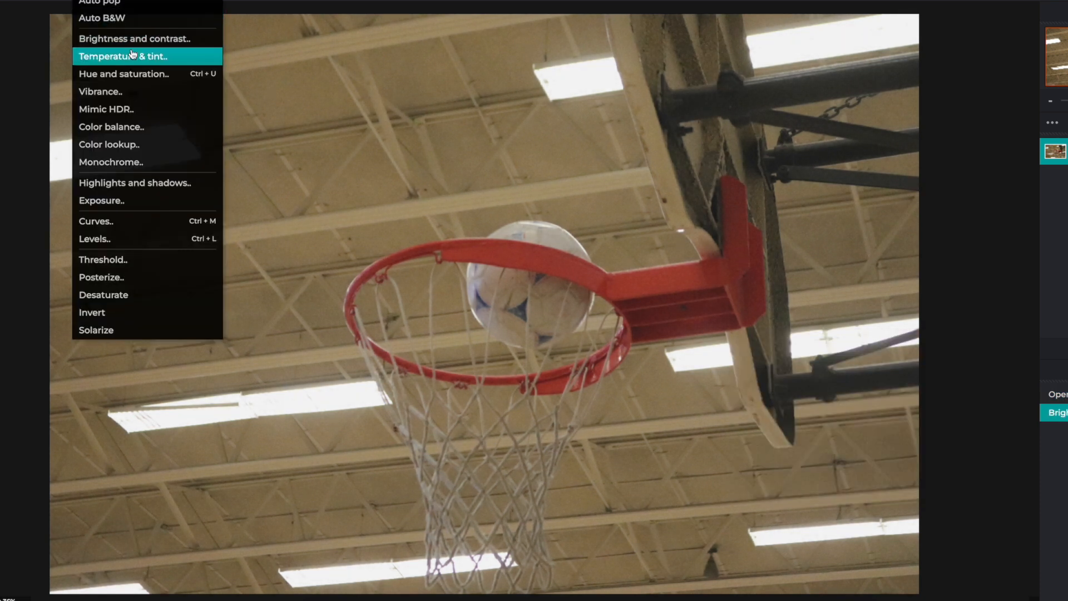
left_click(133, 58)
left_click_drag(829, 384, 883, 333)
mouse_move(915, 423)
left_mouse_down()
mouse_move(789, 424)
mouse_move(1054, 427)
mouse_move(900, 424)
left_mouse_up()
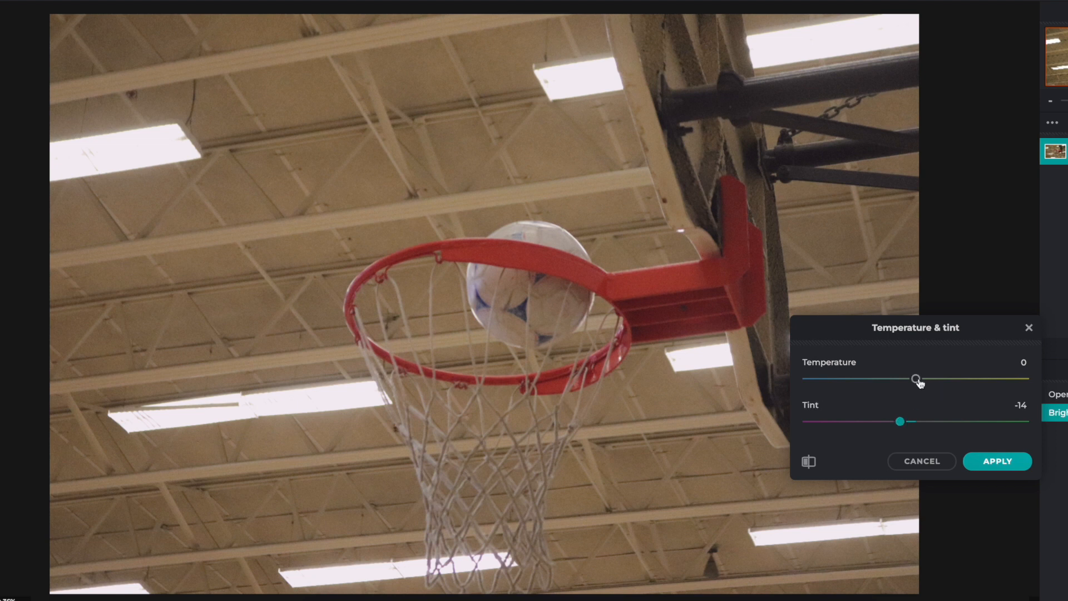
left_click_drag(917, 379, 891, 380)
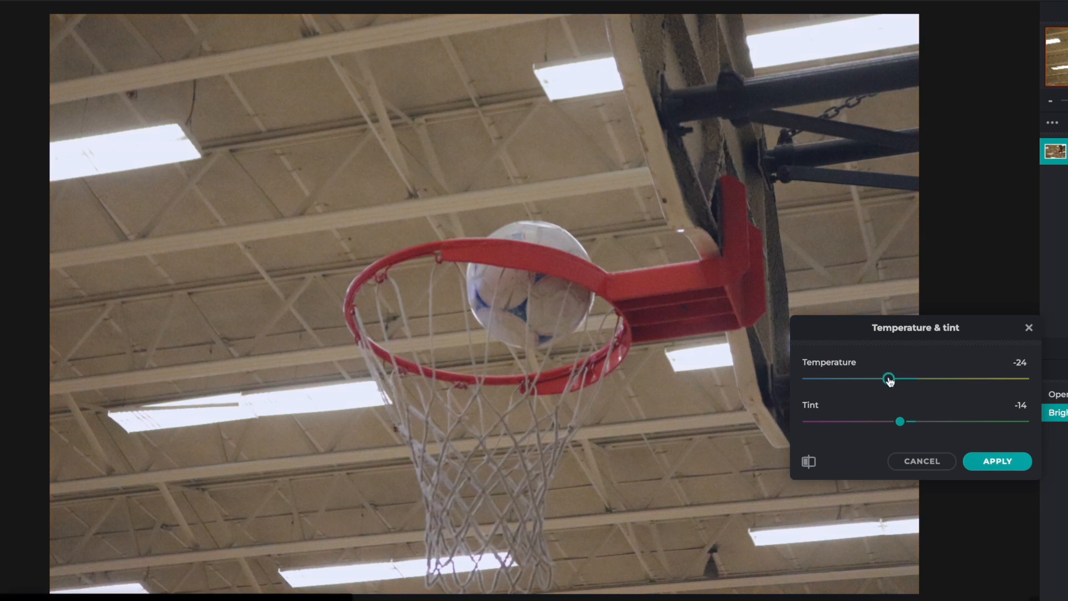
left_click(998, 461)
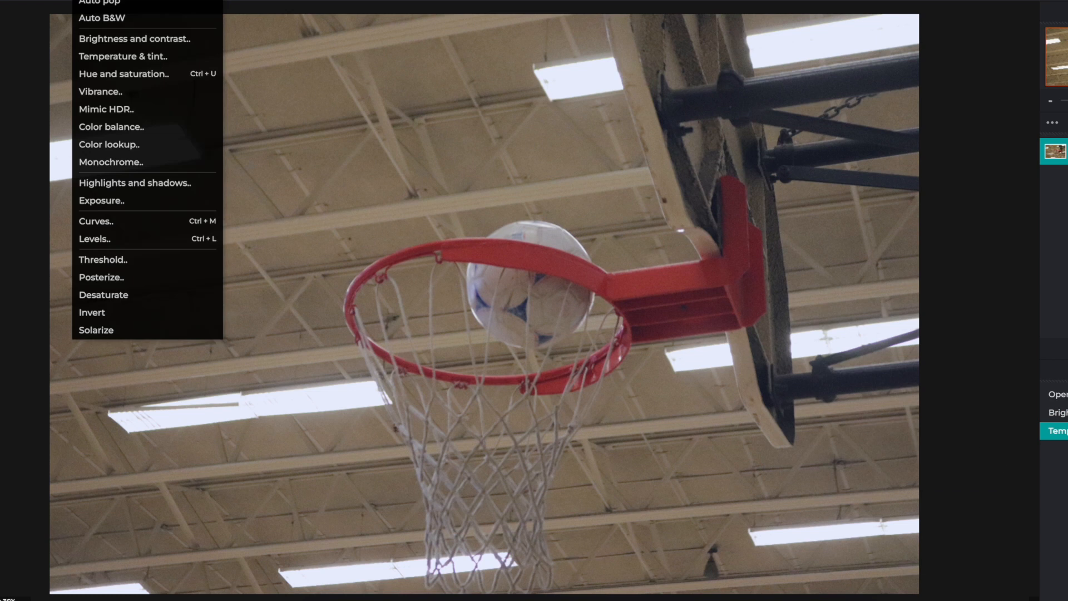
Apply a Hue and saturation adjustment with hue 10, saturation 17 and slightly raised lightness.
left_click(104, 75)
mouse_move(915, 399)
left_mouse_down()
mouse_move(778, 408)
mouse_move(1059, 402)
mouse_move(922, 399)
left_mouse_up()
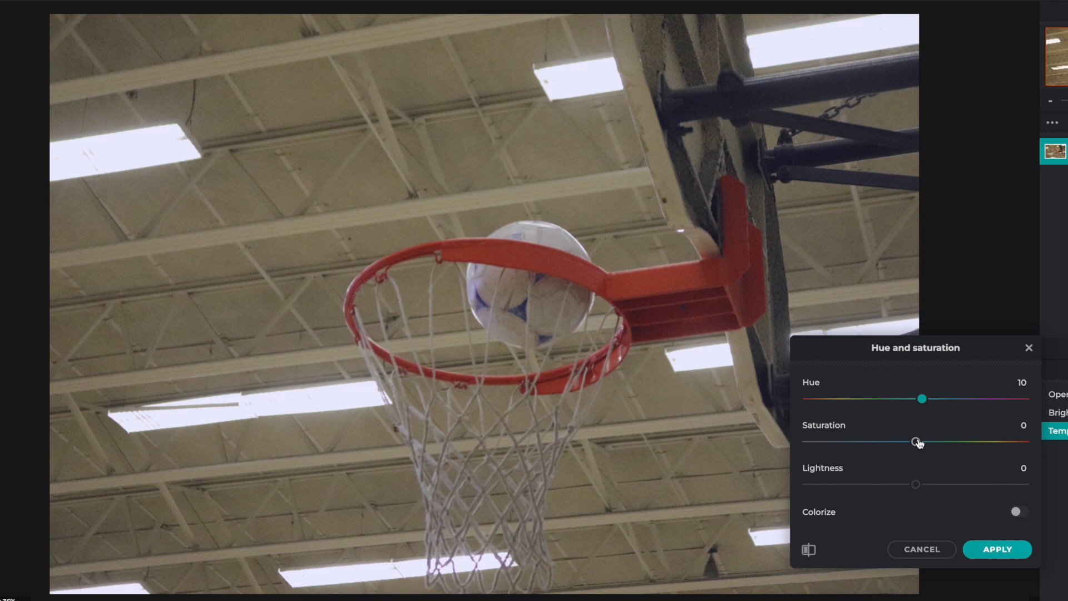
left_click_drag(918, 443, 1058, 438)
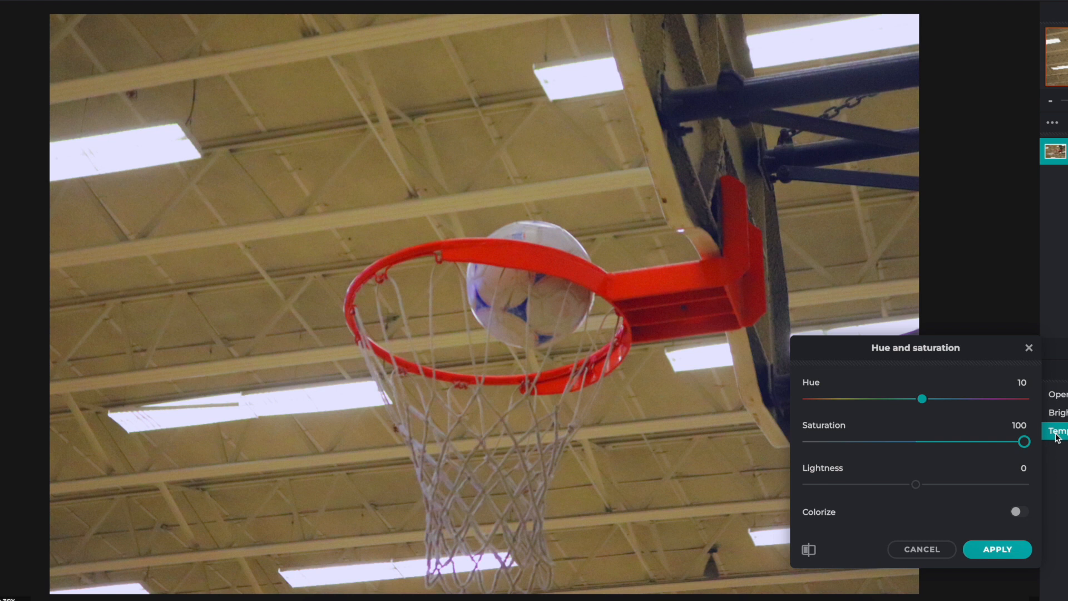
left_click_drag(1058, 437, 789, 452)
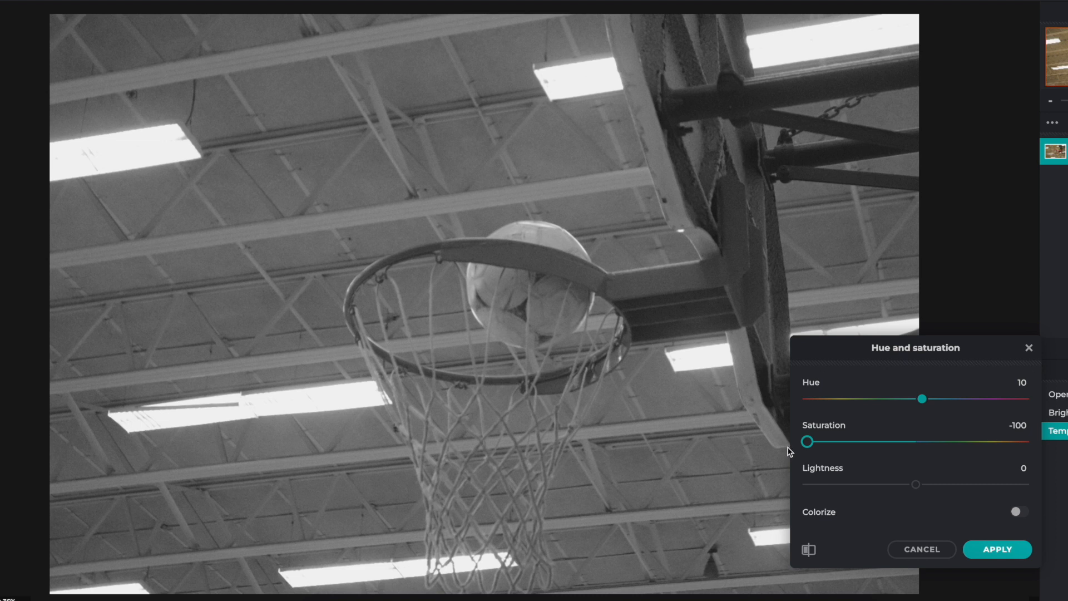
left_click_drag(807, 442, 935, 443)
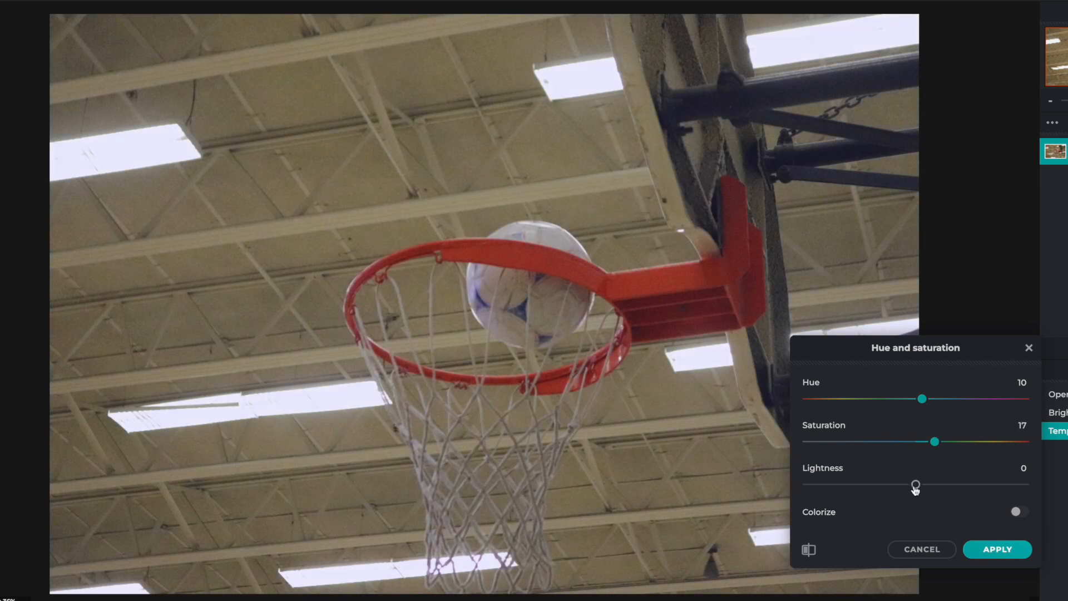
mouse_move(916, 486)
left_mouse_down()
mouse_move(1026, 485)
mouse_move(790, 484)
mouse_move(921, 486)
left_mouse_up()
left_click(992, 549)
Apply a Vibrance adjustment to the photo with an amount of 9.
left_click(109, 2)
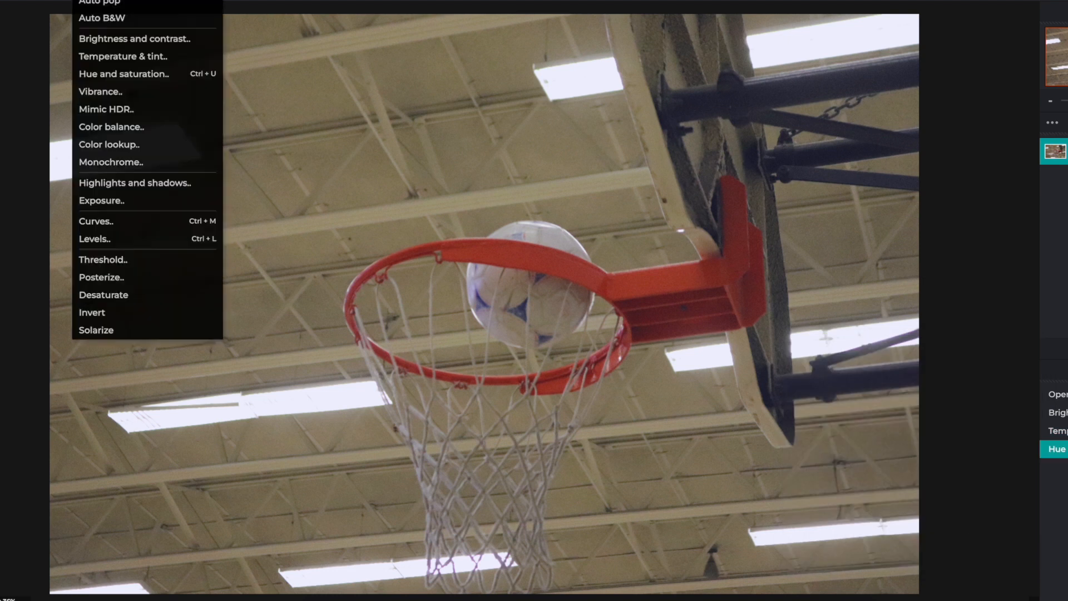
left_click(107, 92)
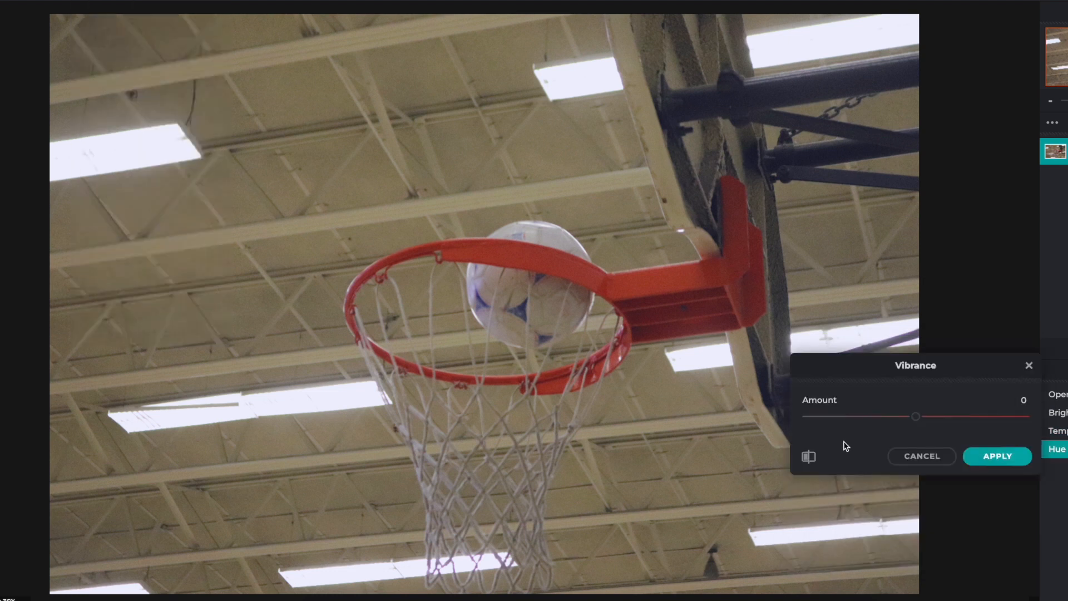
left_click_drag(909, 417, 779, 408)
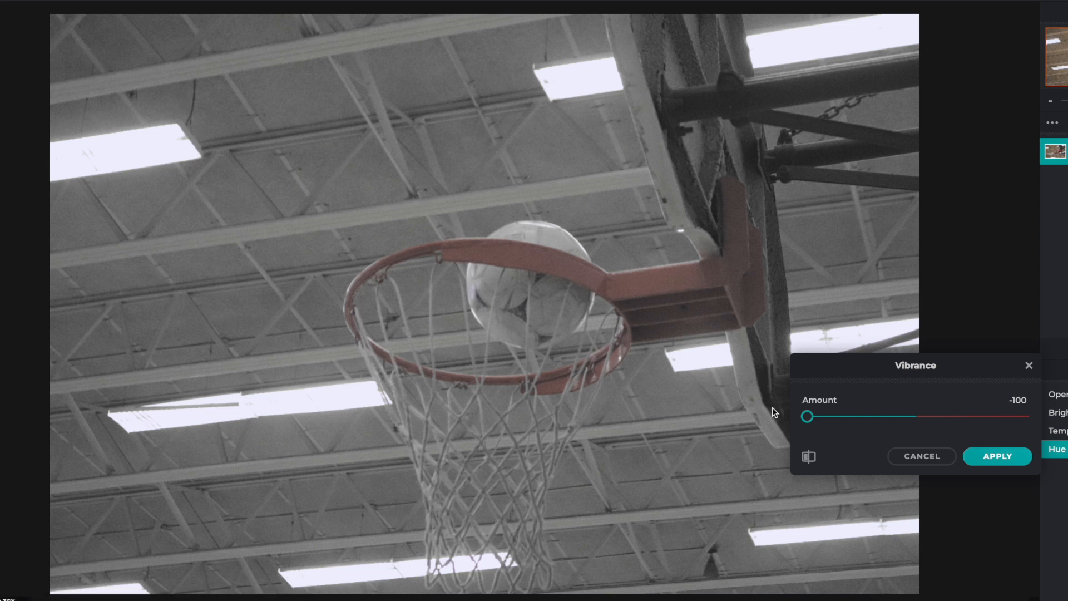
left_click_drag(799, 415, 912, 426)
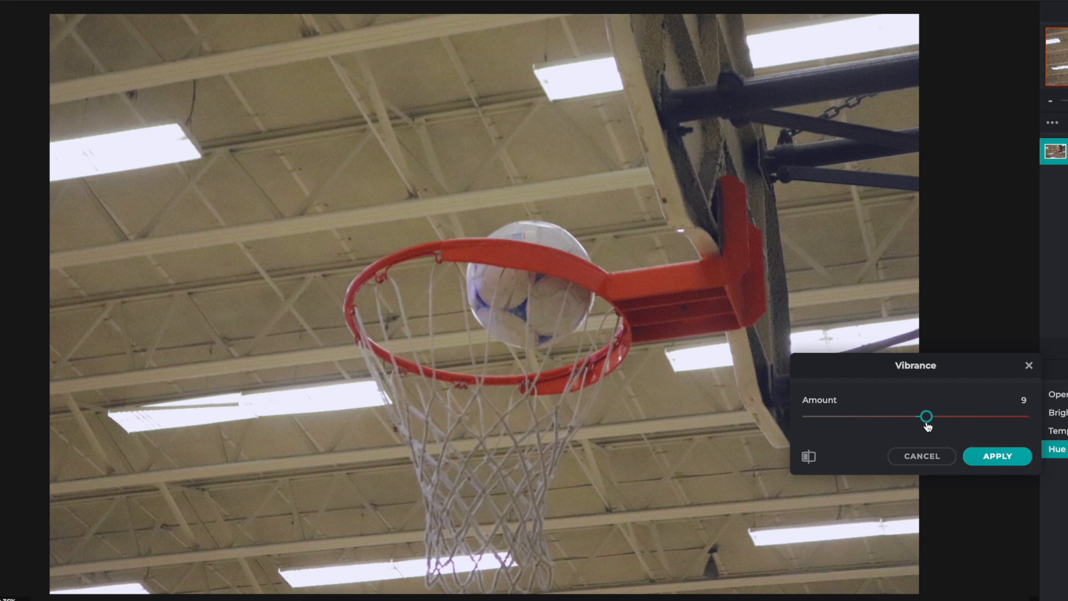
left_click(985, 455)
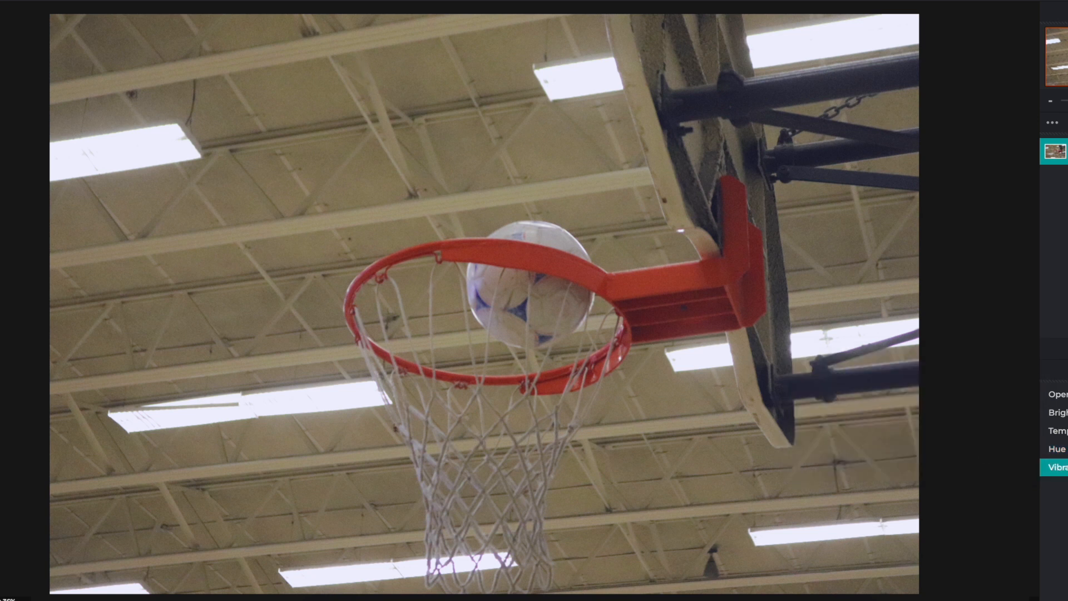
Apply a Color balance with midtones at red 16, green 15 and blue 27, and shift the highlights toward warmer tones.
left_click(100, 1)
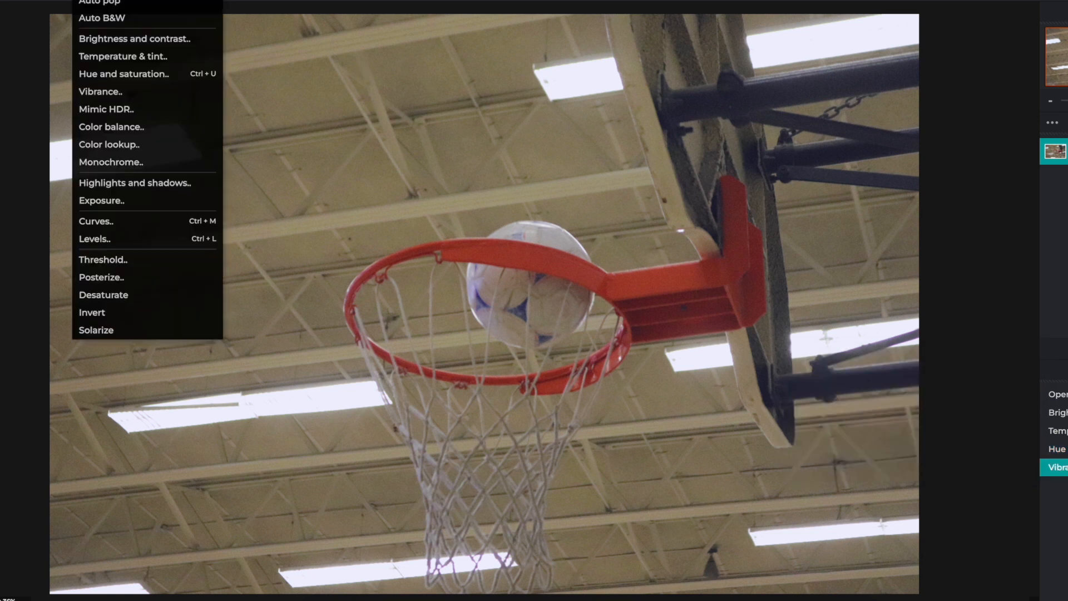
left_click(127, 133)
left_click_drag(916, 427, 946, 499)
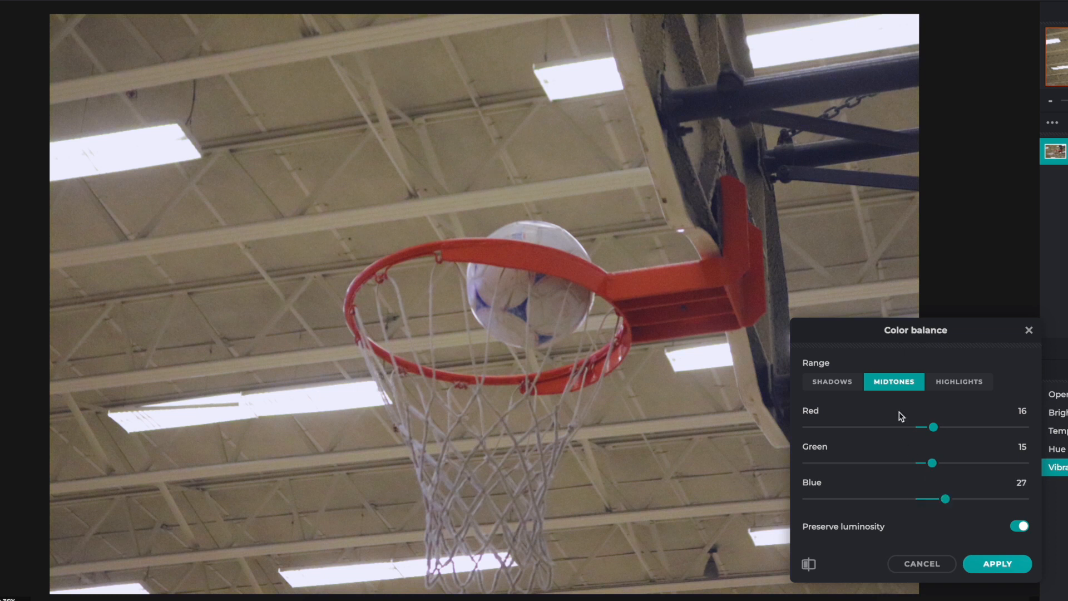
left_click(965, 389)
left_click_drag(915, 427, 898, 500)
left_click(837, 381)
left_click(997, 563)
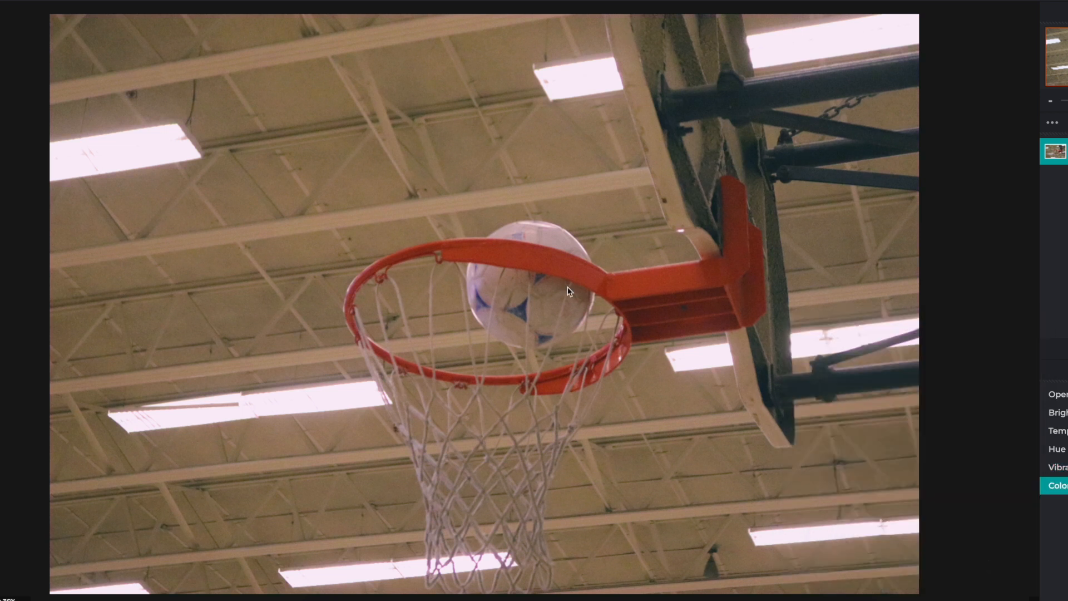
Apply a Highlights and shadows adjustment with highlights 16 and shadows -44.
left_click(118, 13)
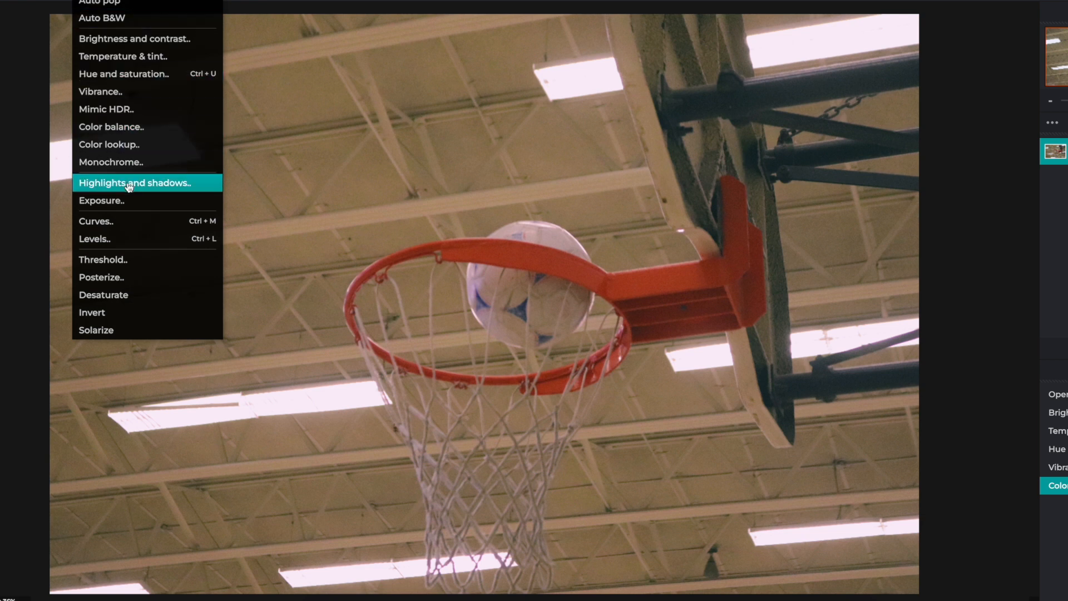
left_click(167, 181)
left_click_drag(916, 411, 925, 411)
left_click_drag(916, 454, 890, 455)
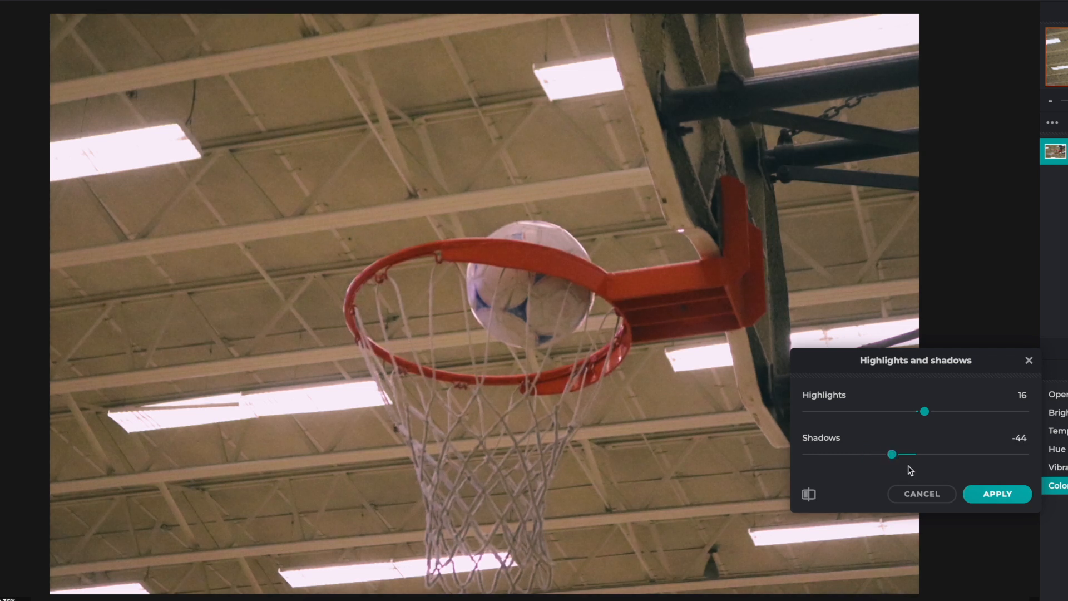
left_click(996, 493)
Apply an Exposure adjustment to the photo with an amount of 11.
left_click(100, 1)
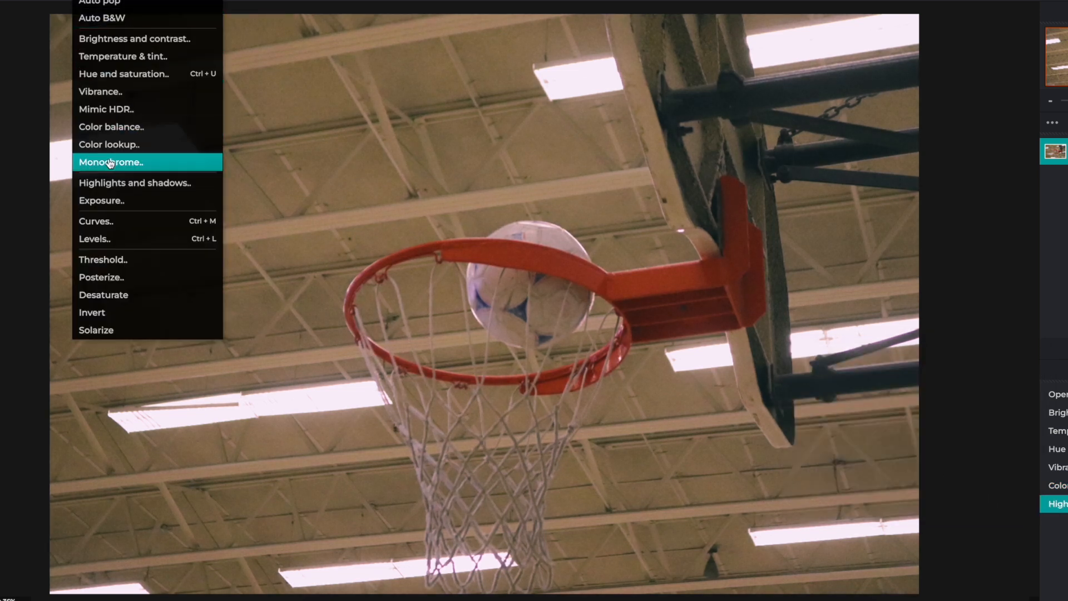
left_click(103, 201)
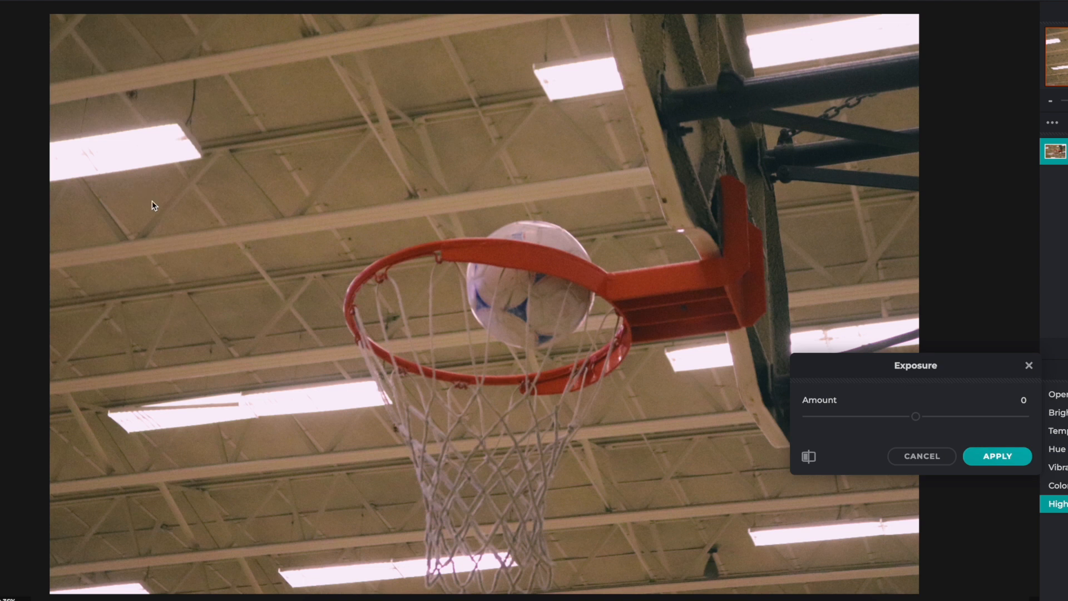
left_click_drag(916, 417, 1036, 425)
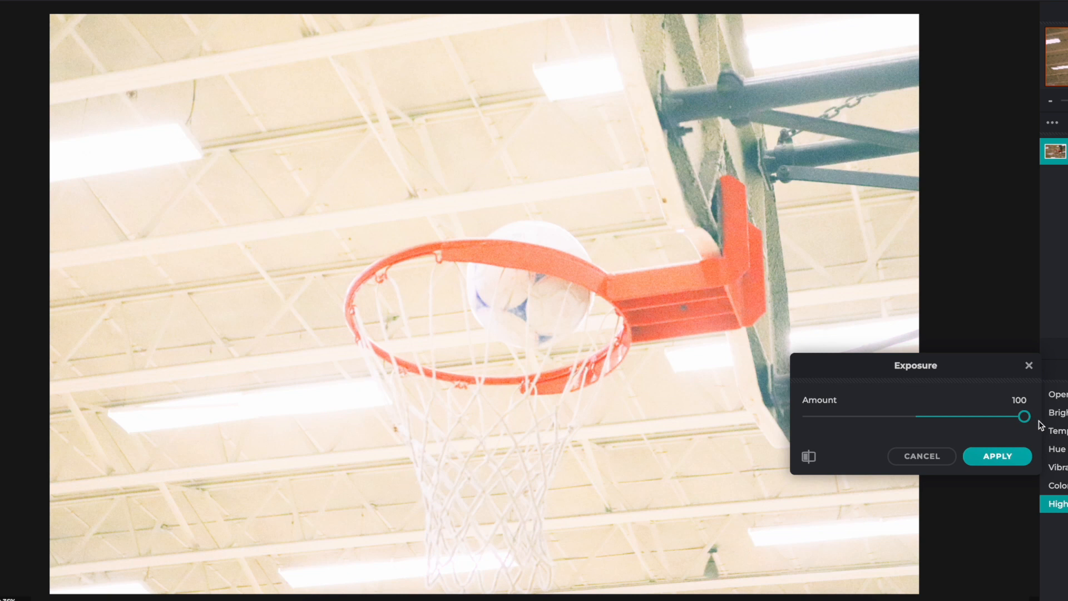
left_click_drag(1041, 426, 929, 417)
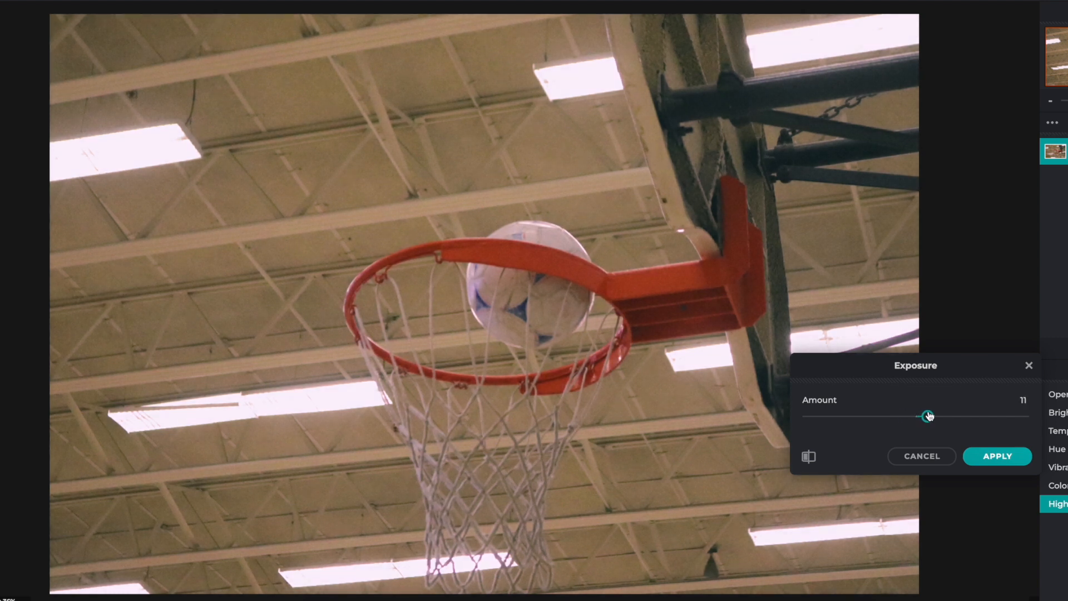
left_click(994, 455)
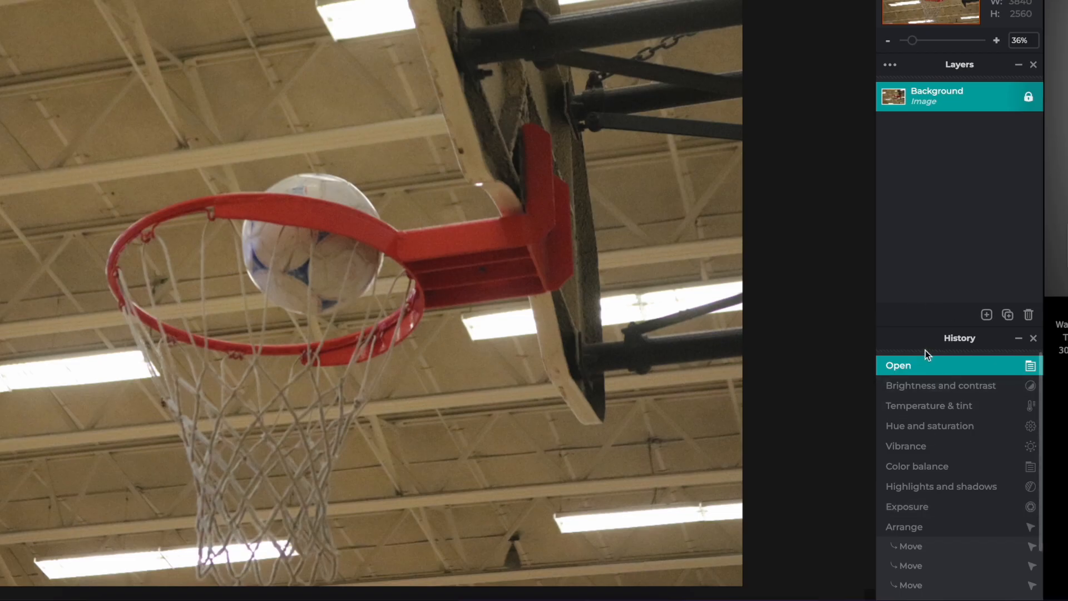
Restore the edits one by one in the history, from Brightness and contrast through Exposure.
left_click(927, 384)
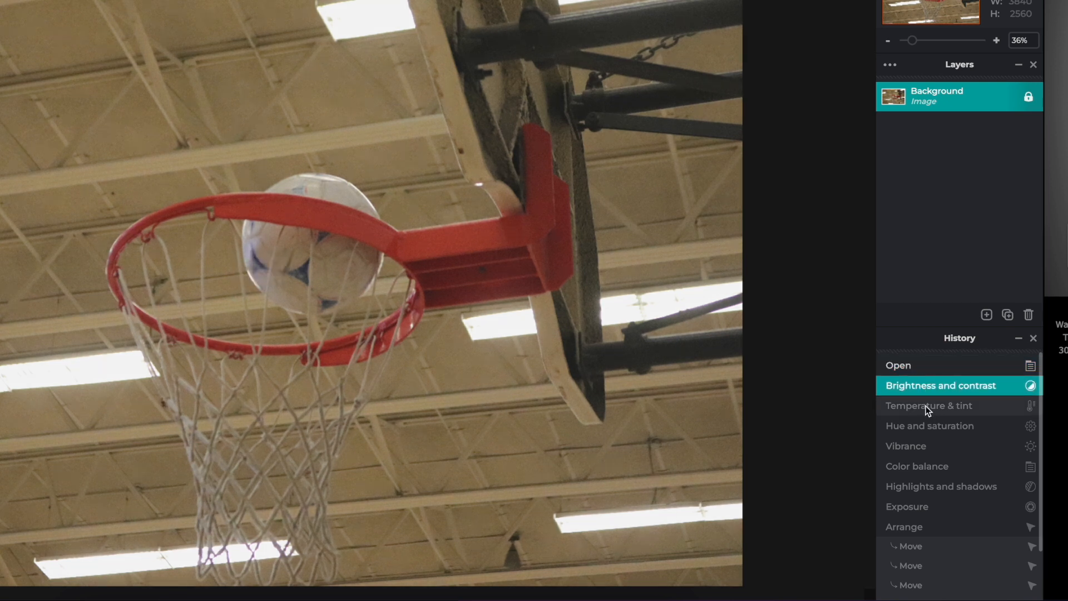
left_click(927, 407)
left_click(919, 424)
left_click(913, 446)
left_click(915, 468)
left_click(916, 487)
left_click(918, 507)
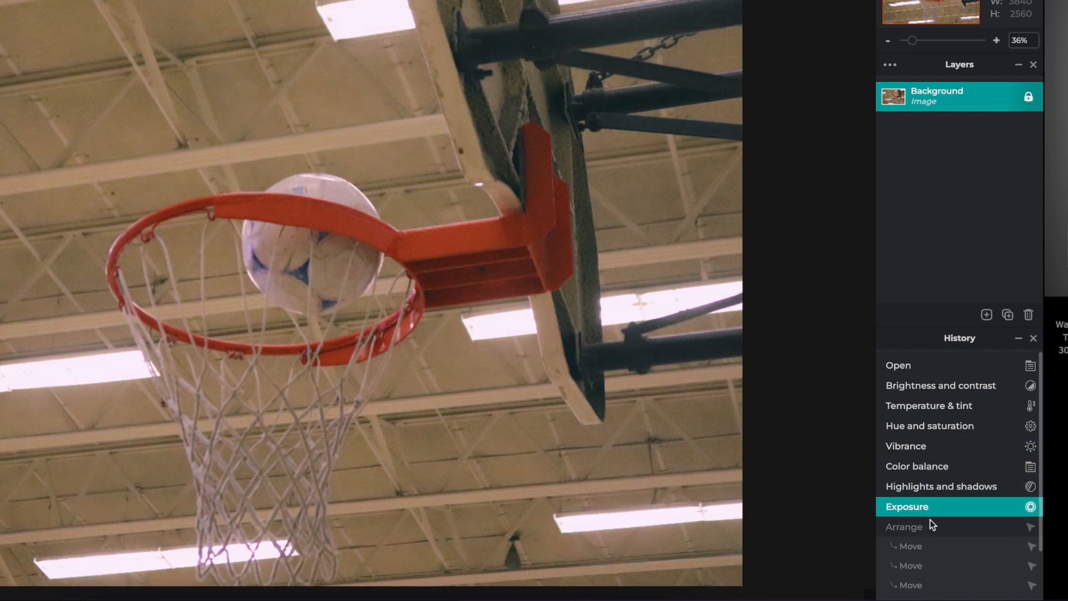
Compare the originally opened photo with the edited version by alternating between the Open and Exposure history states, ending on Exposure.
left_click(897, 369)
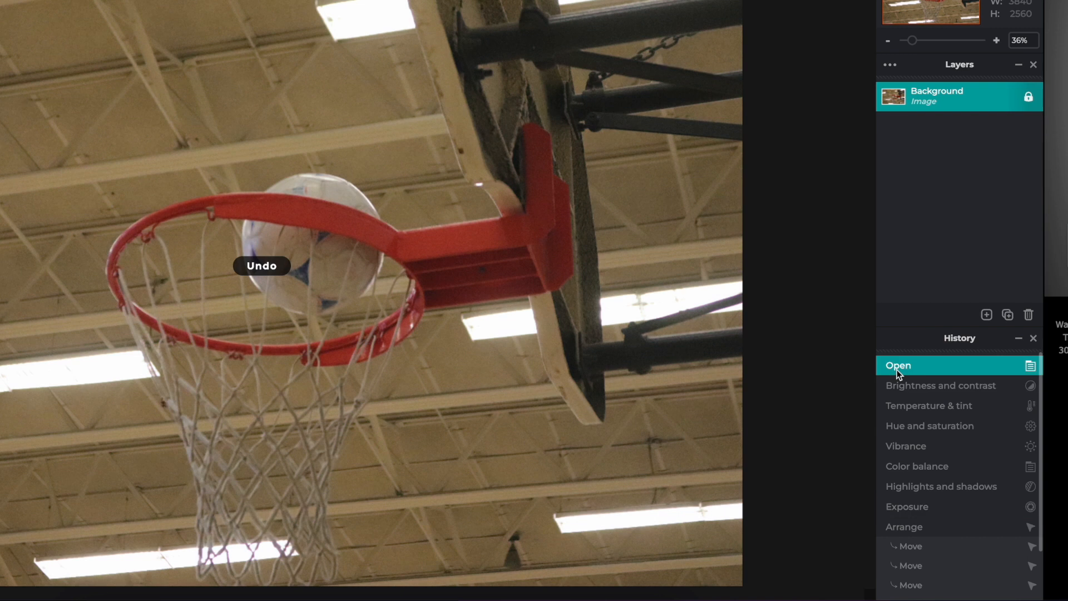
left_click(920, 504)
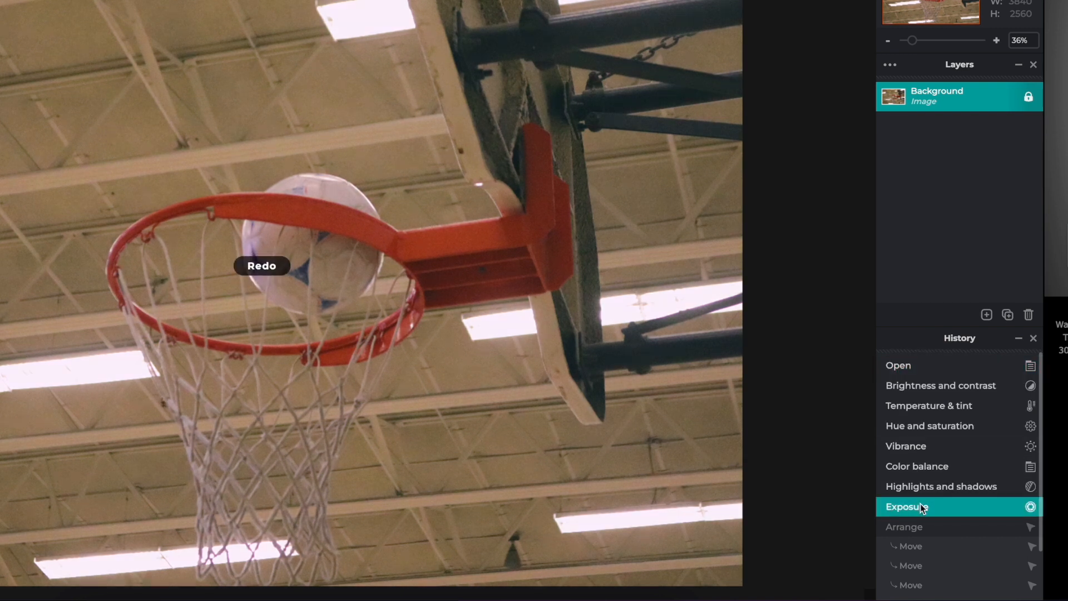
left_click(903, 368)
left_click(910, 510)
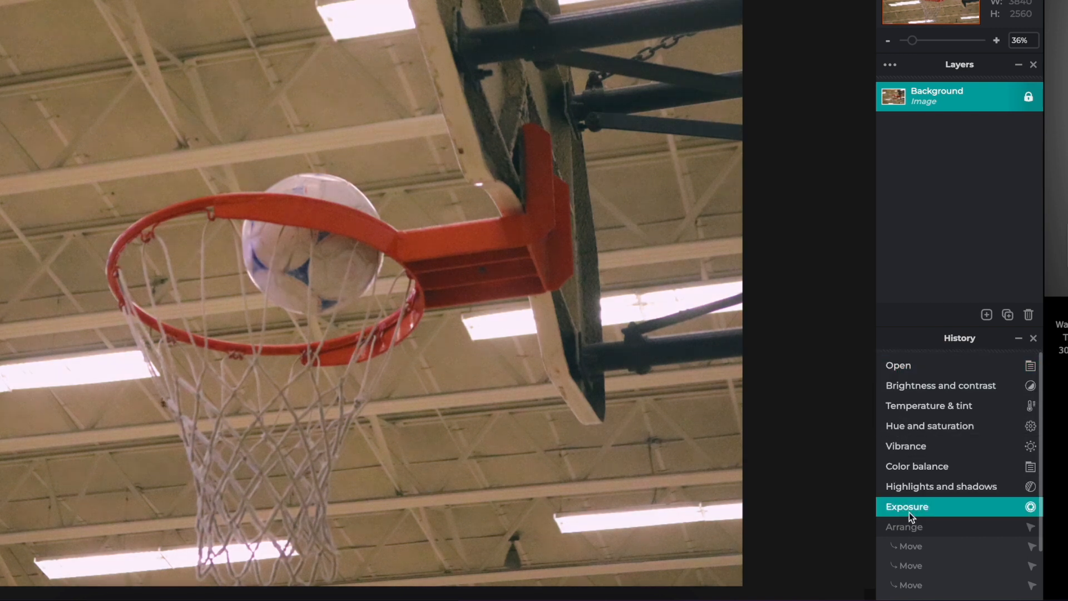
left_click(907, 367)
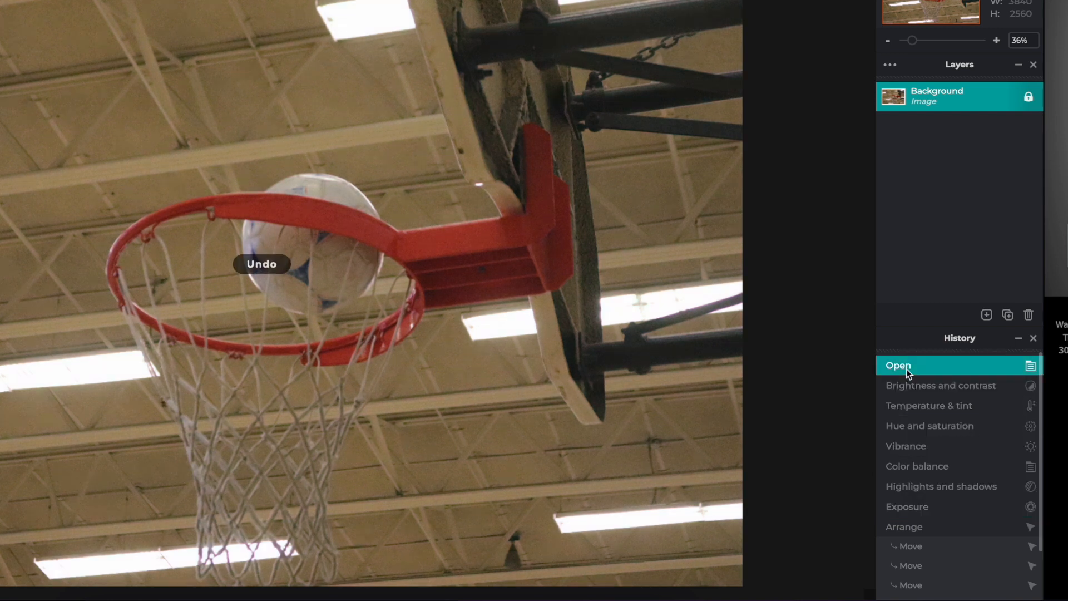
left_click(927, 511)
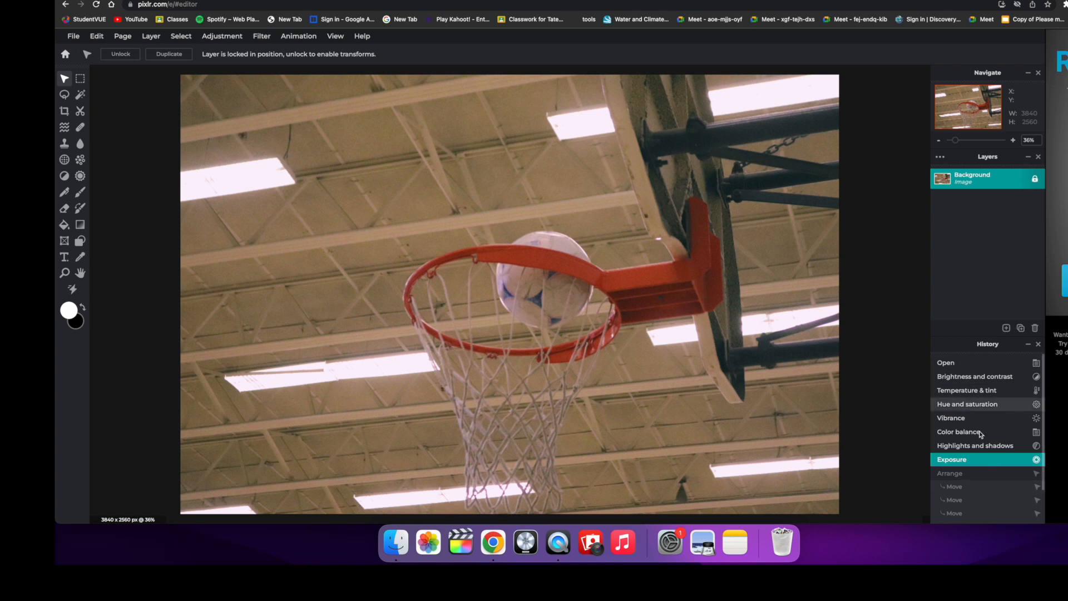
Close the History panel and bring it back into view.
left_click(1038, 344)
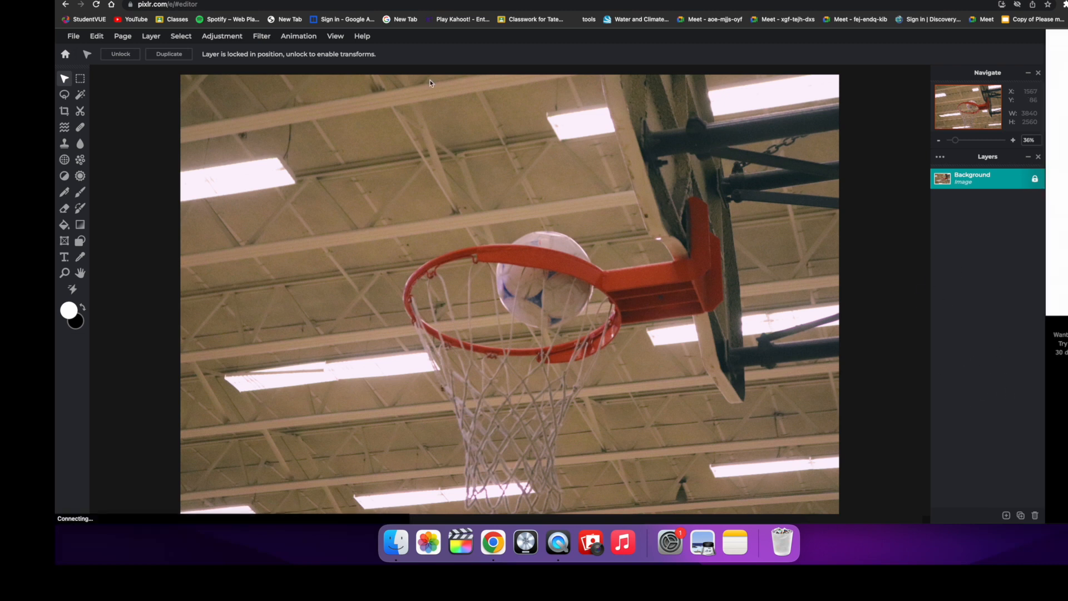
left_click(336, 37)
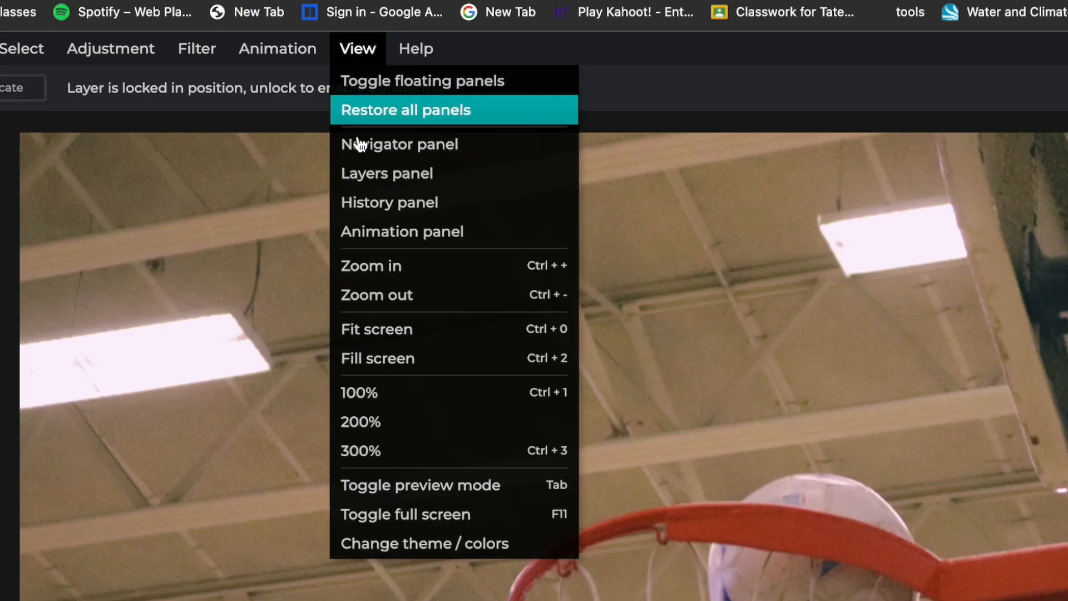
left_click(357, 204)
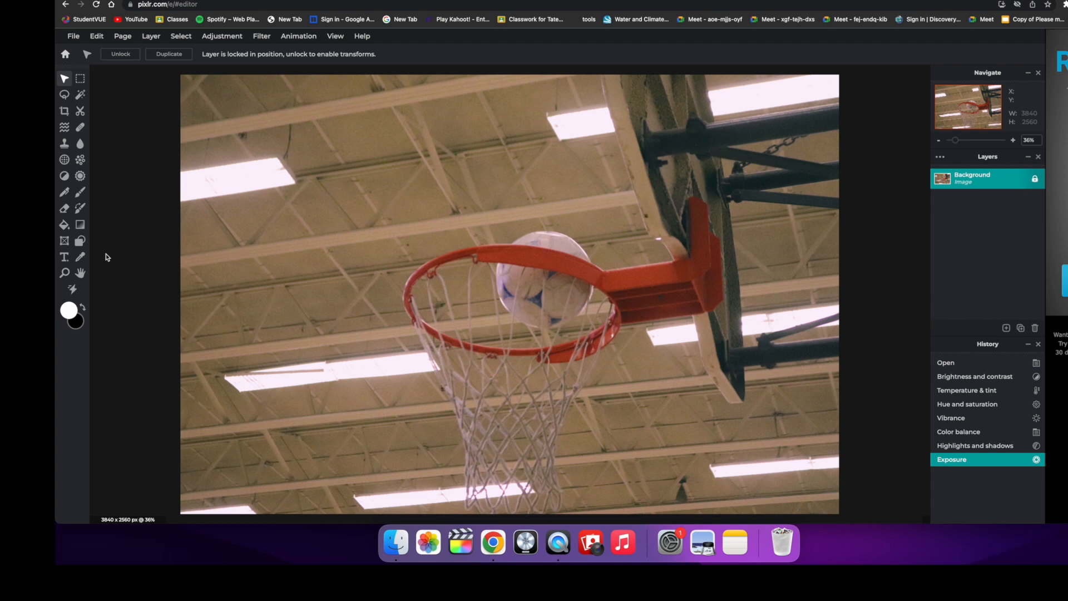
Preview the RGB Split glitch filter on the photo with its default settings and discard it.
left_click(261, 36)
mouse_move(276, 83)
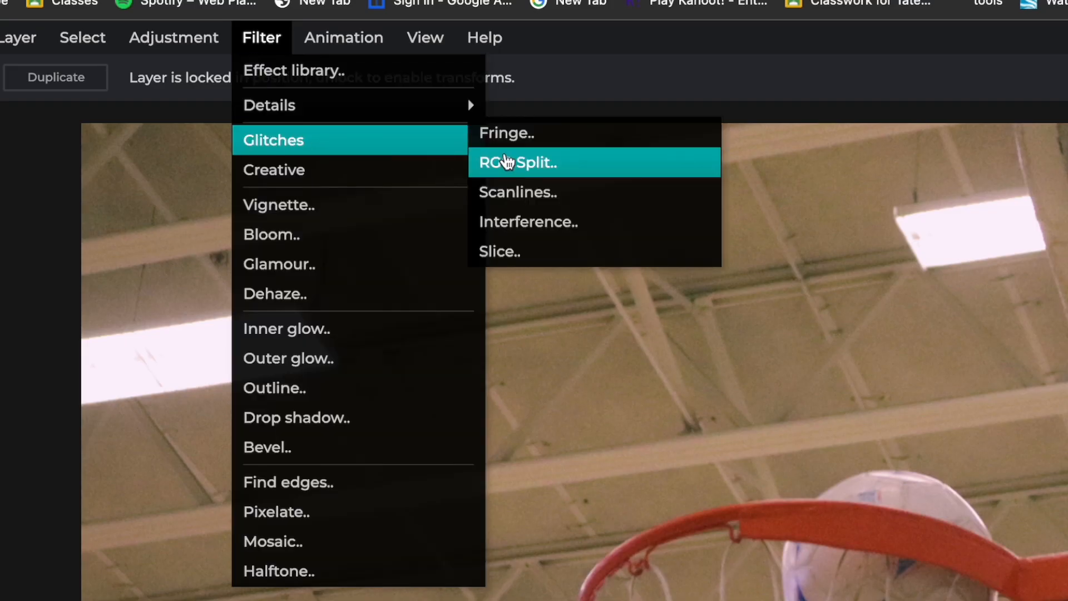
left_click(518, 162)
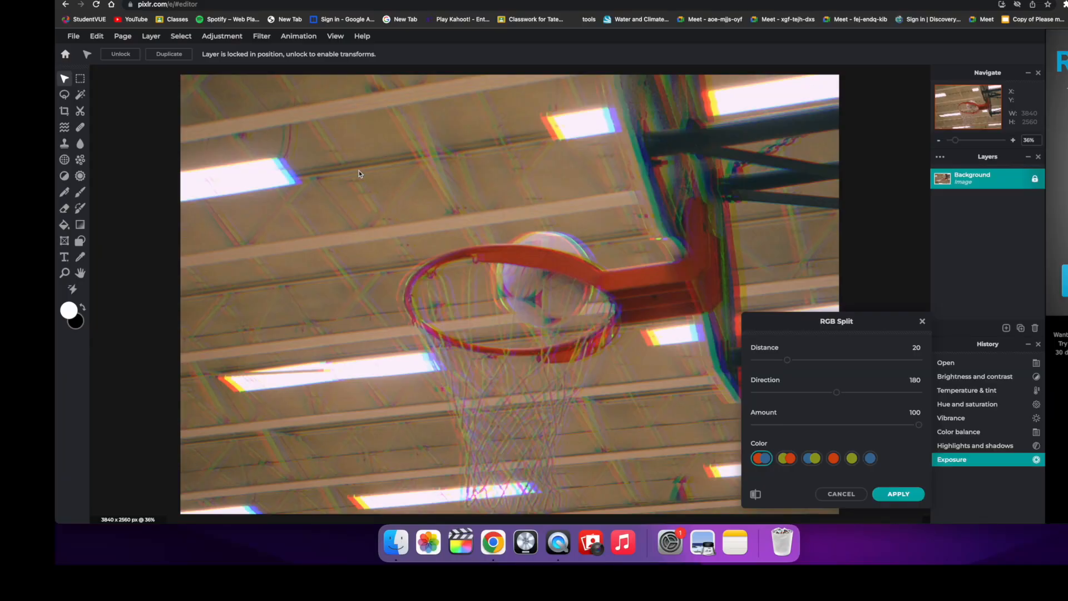
left_click(923, 323)
Preview a Vignette of 46 on the photo and cancel the filter.
left_click(262, 36)
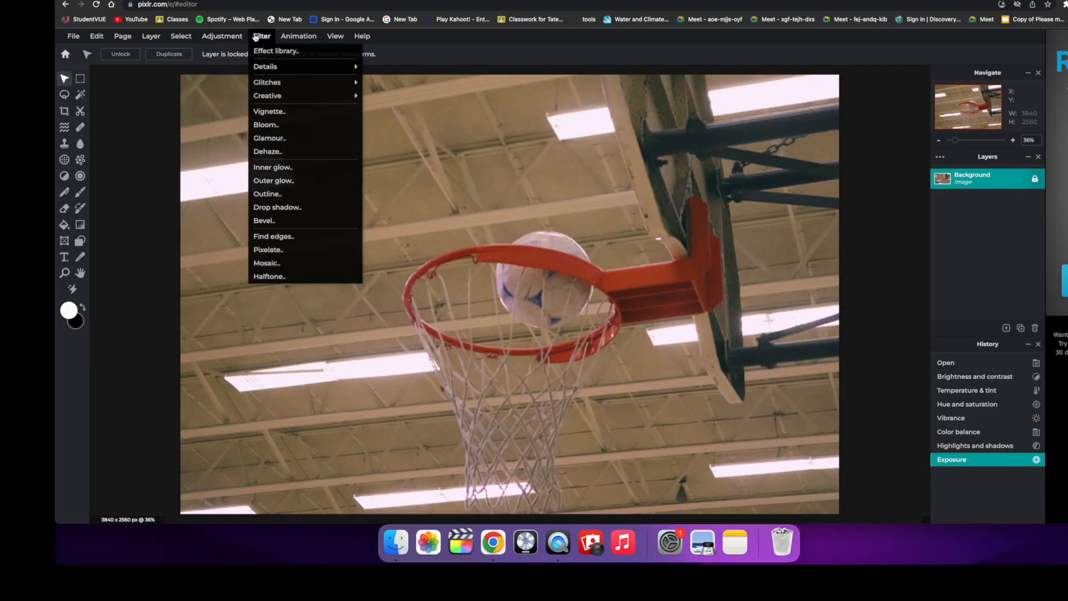
left_click(277, 114)
left_click_drag(836, 379, 875, 379)
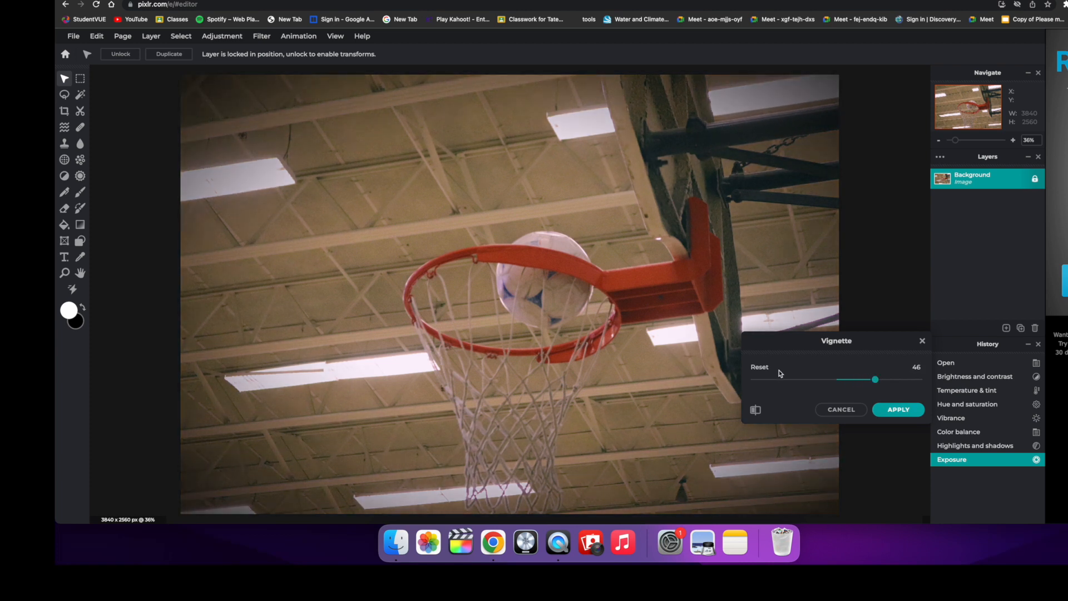
left_click(841, 409)
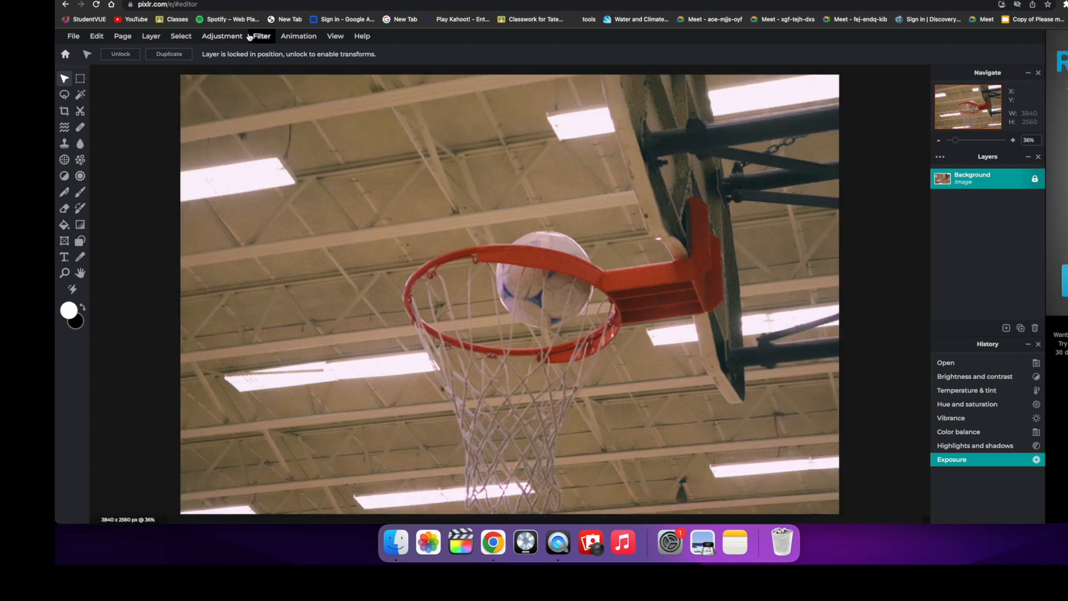
Preview the Pixelate filter with an amount of 57, reduce the amount, and cancel the filter.
left_click(228, 36)
left_click(261, 36)
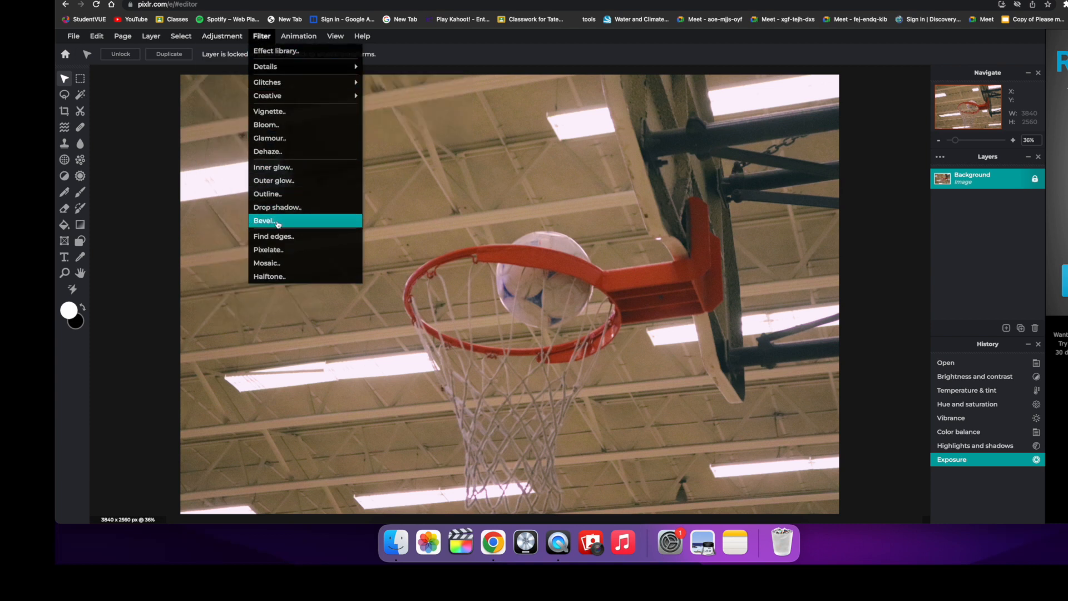
left_click(277, 249)
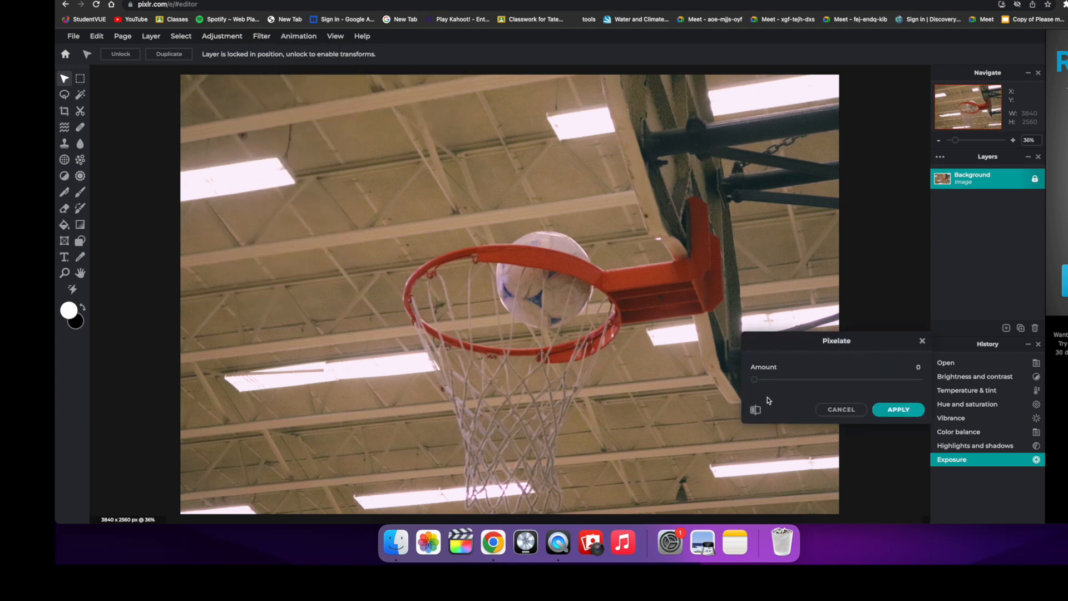
left_click_drag(755, 380, 850, 384)
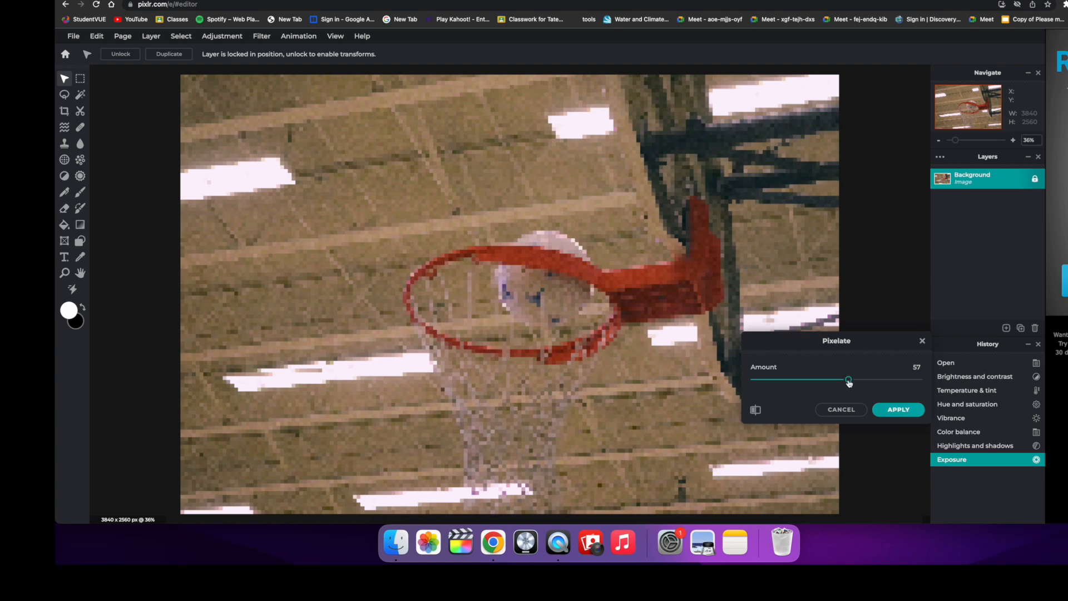
left_click_drag(849, 381, 762, 379)
left_click(840, 409)
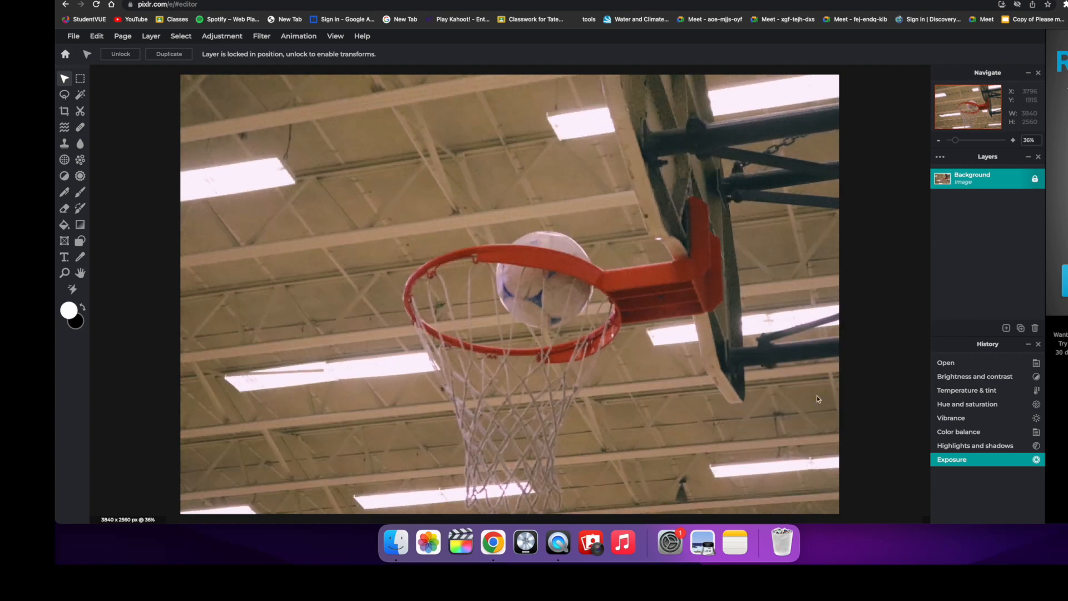
Preview the Halftone filter at a frequency of 40 and cancel it.
left_click(264, 38)
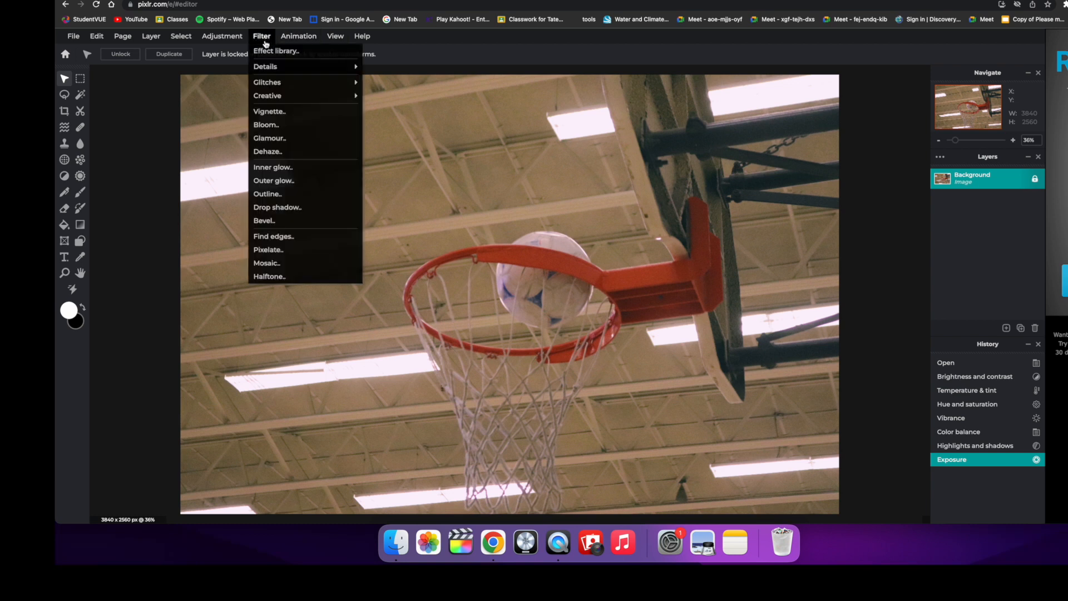
left_click(291, 277)
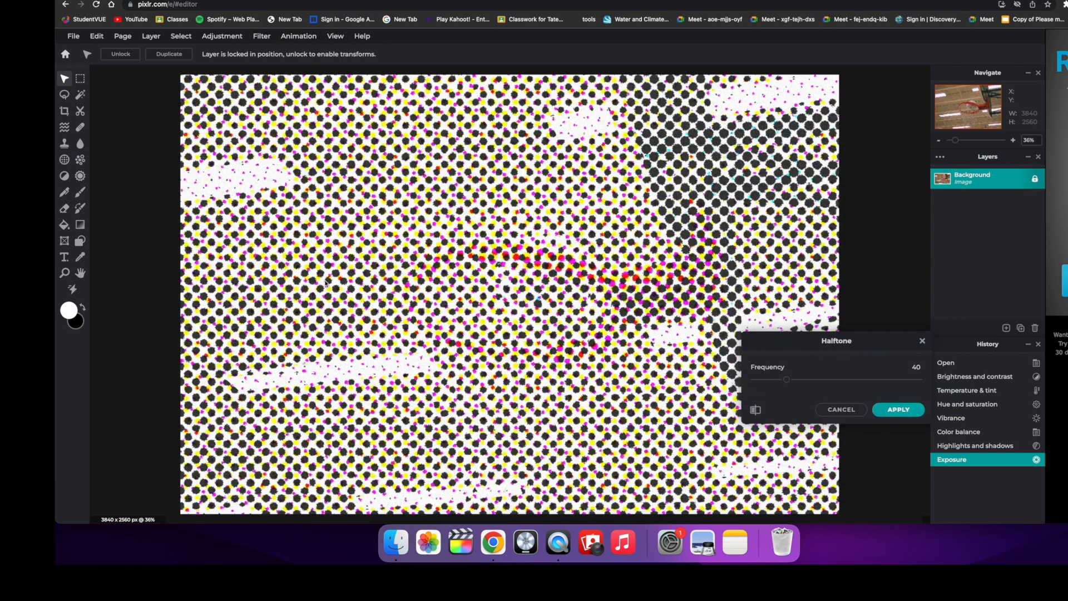
left_click(841, 410)
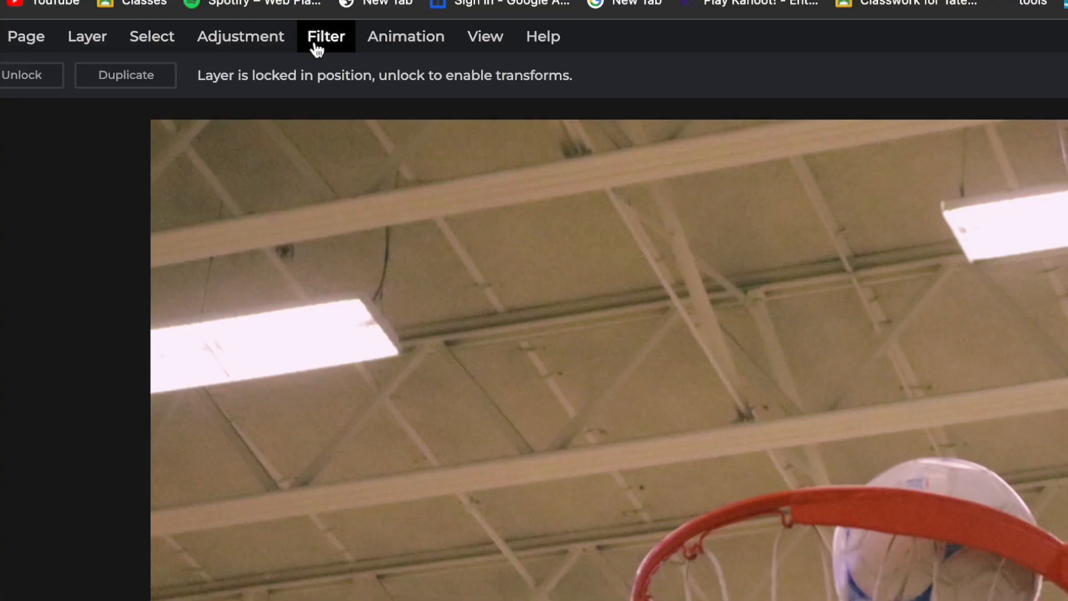
Browse the Friends collection in the Effect library.
left_click(317, 37)
left_click(324, 71)
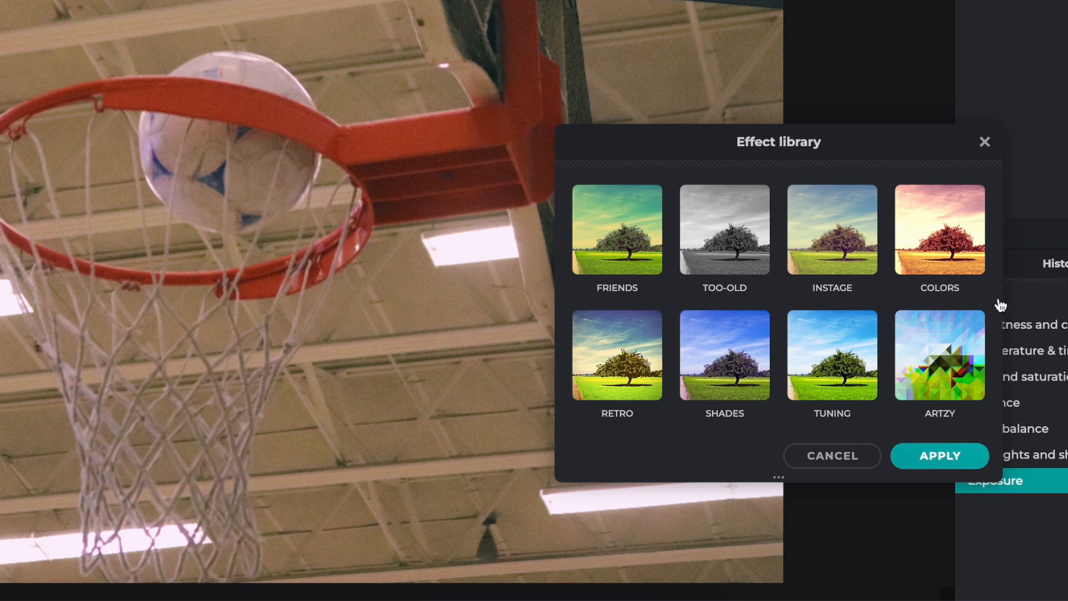
mouse_move(1000, 288)
left_mouse_down()
mouse_move(1004, 389)
mouse_move(999, 299)
left_mouse_up()
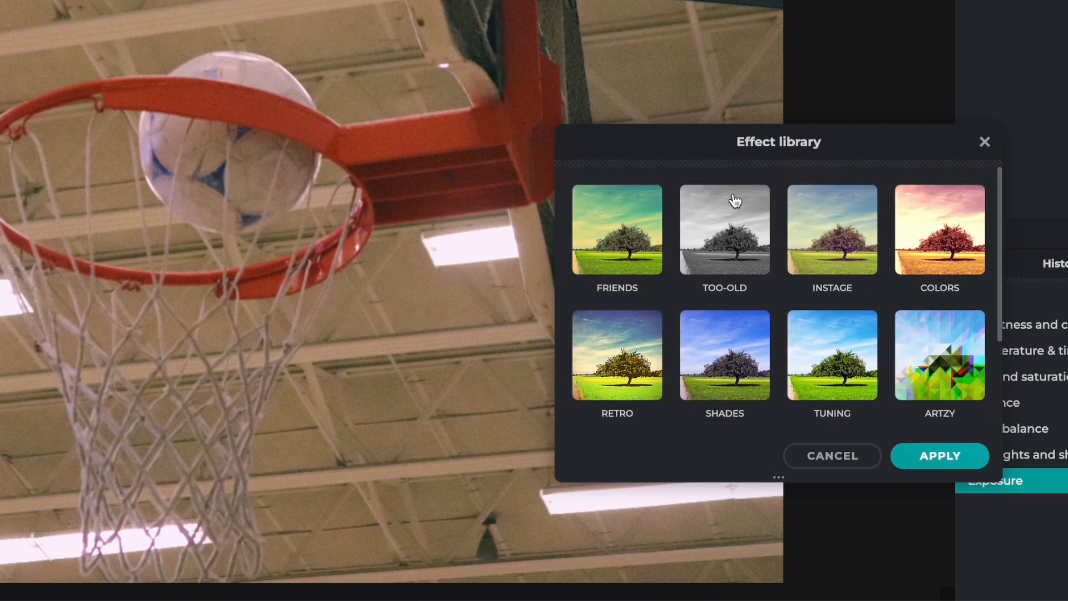
left_click(592, 245)
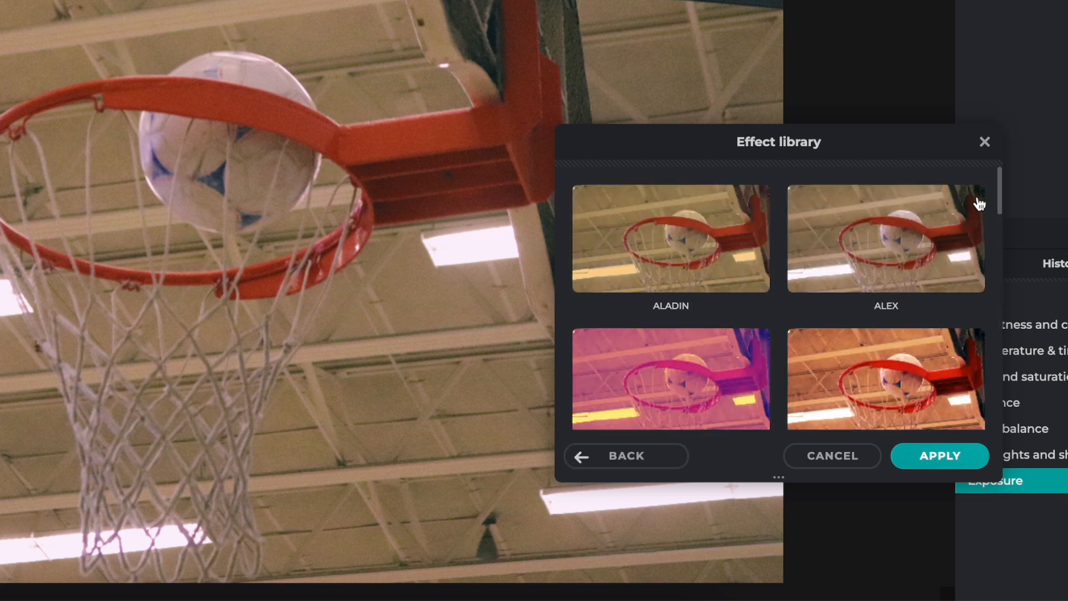
left_click_drag(1003, 192, 1002, 335)
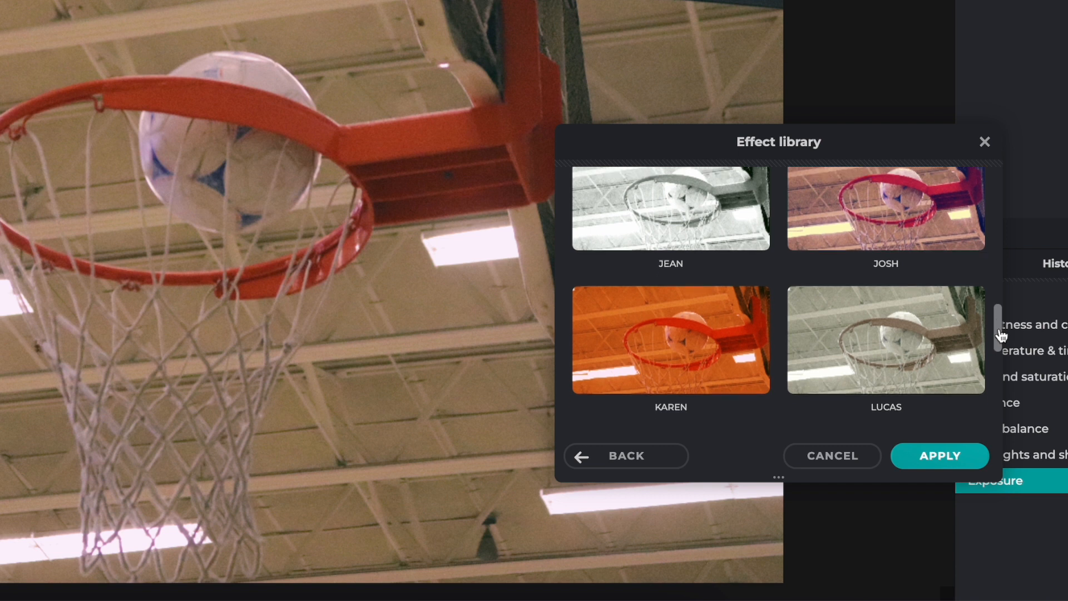
Preview the Josh, Lucas and Sara effects on the photo at strength 100.
left_click(913, 225)
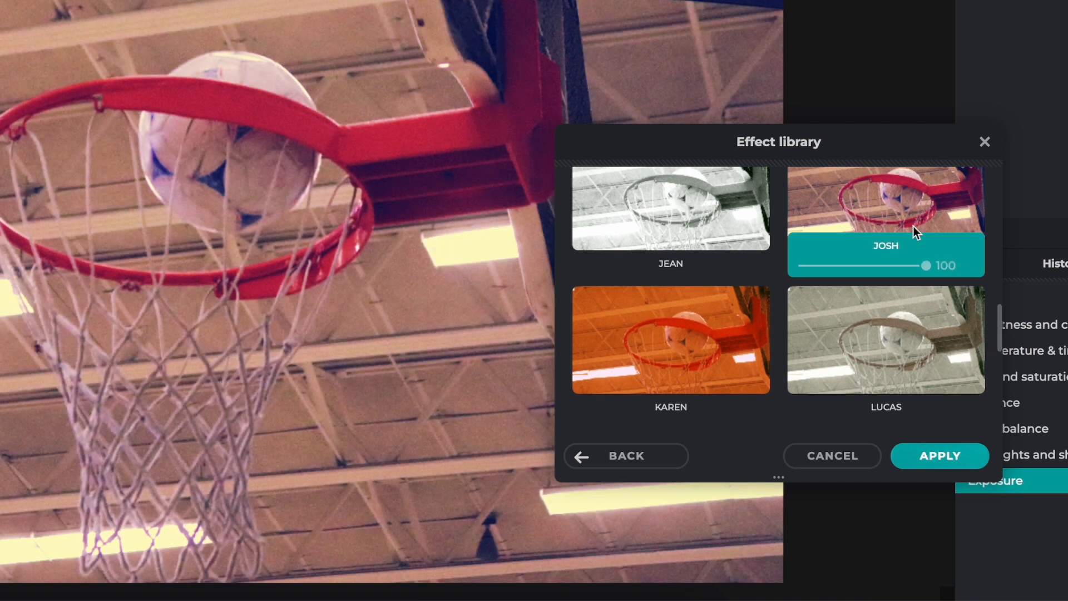
left_click(919, 315)
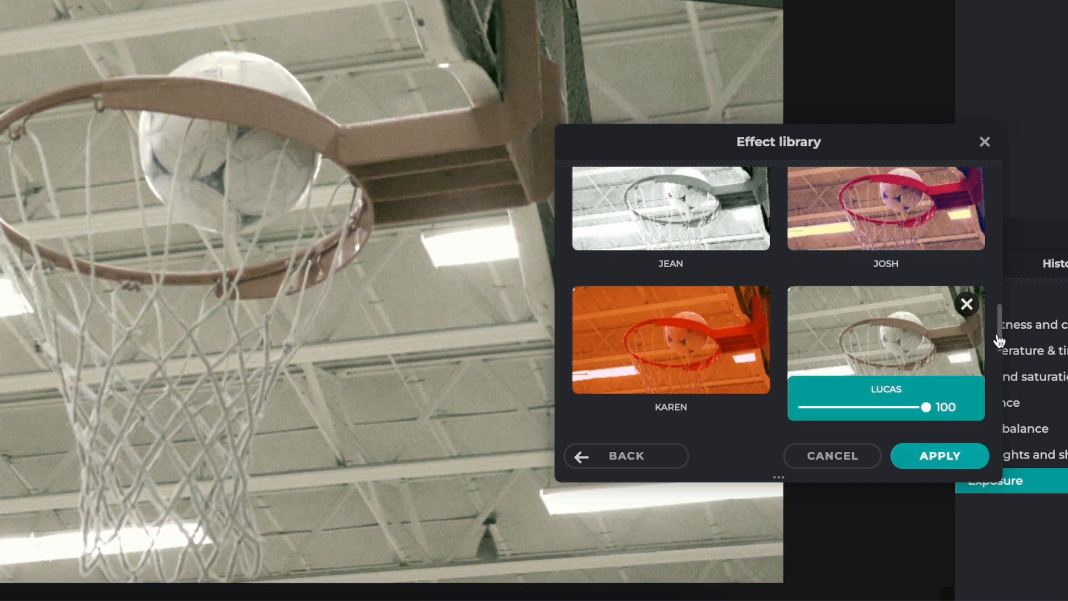
left_click_drag(1004, 342, 1005, 383)
scroll(923, 310, "down", 2)
left_click(922, 310)
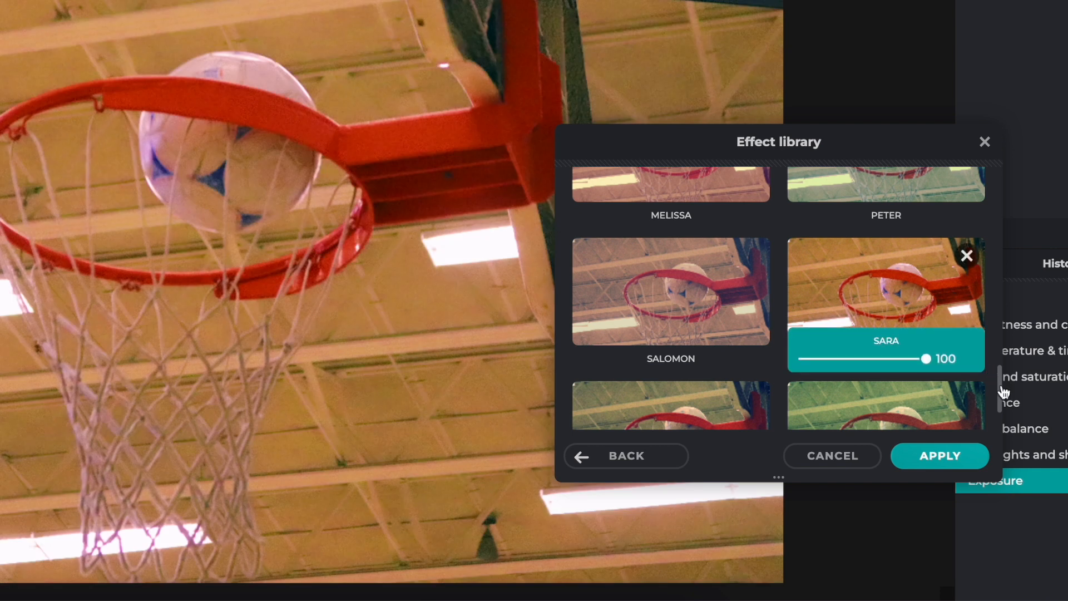
Apply the Sophia effect at strength 100 to the photo and undo it.
scroll(949, 358, "down", 2)
left_click(948, 357)
left_click(687, 341)
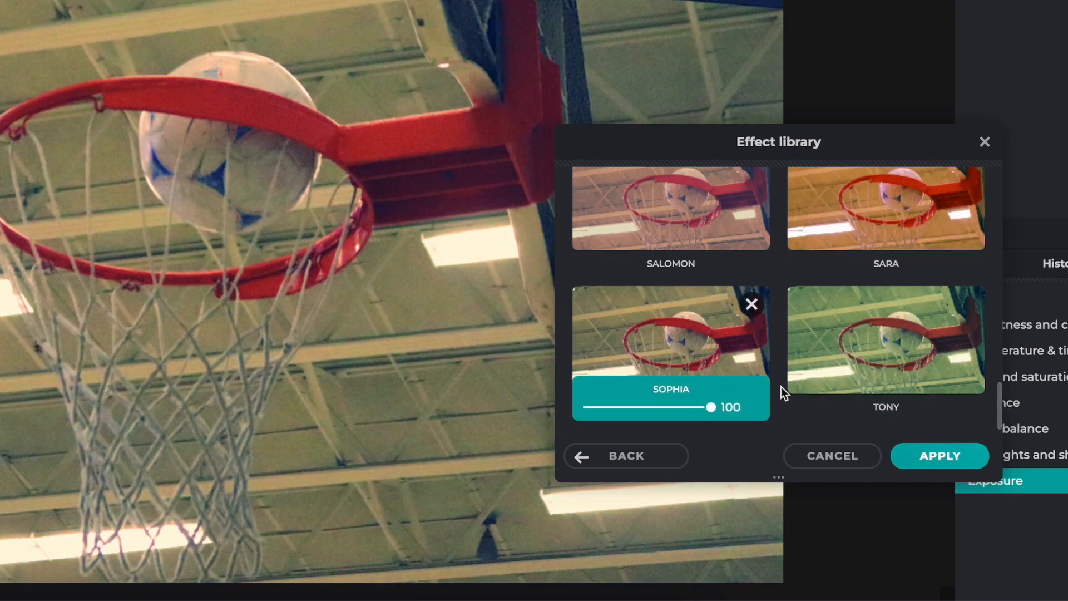
left_click(940, 453)
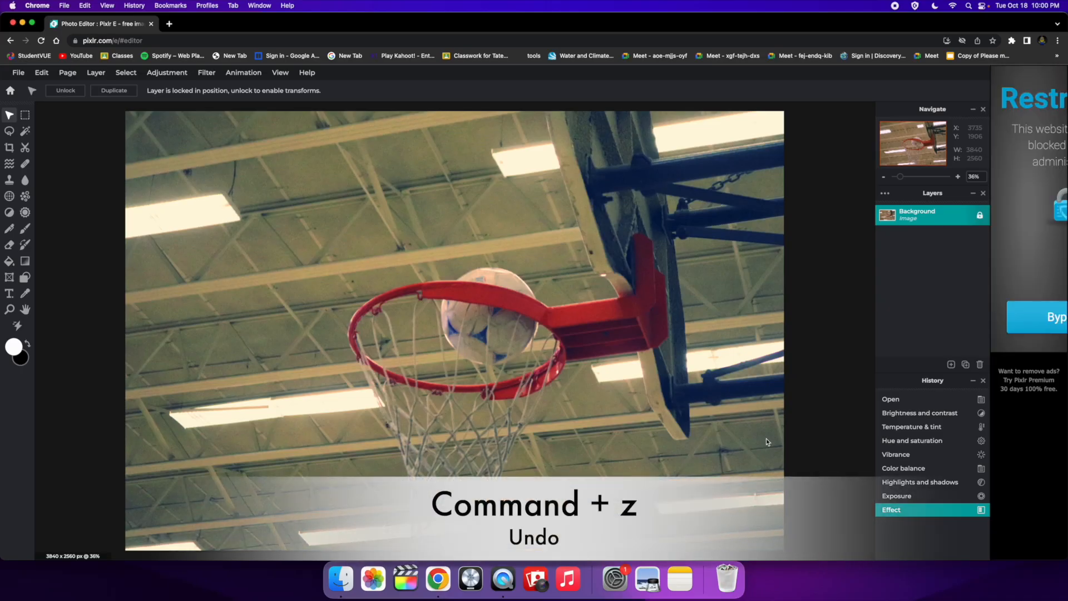
key("super+z")
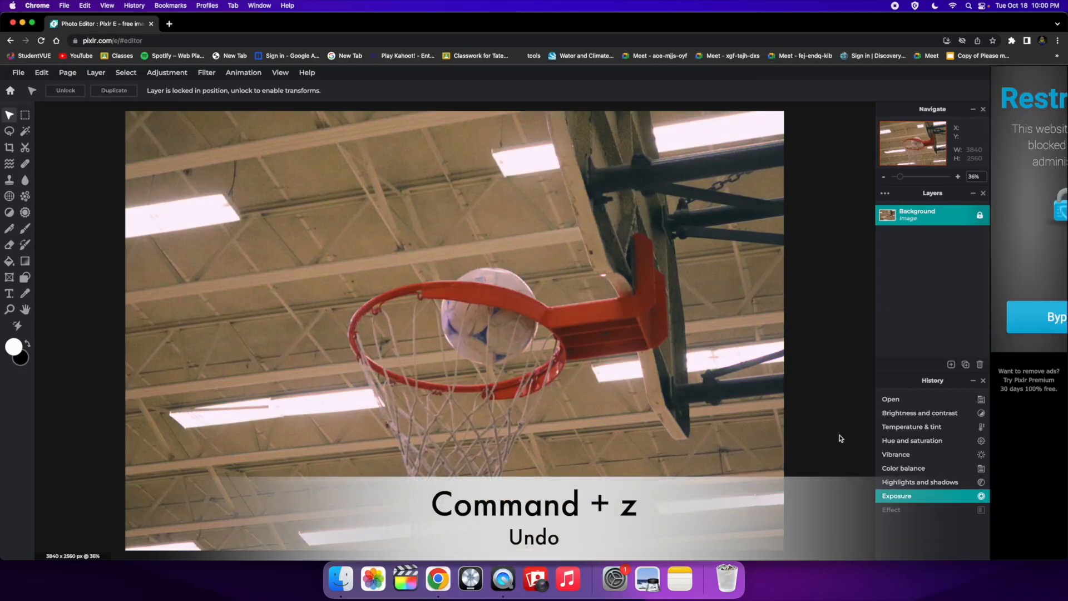
Revert the photo to the Vibrance history state and apply the Conny effect from the Too-Old collection.
left_click(910, 452)
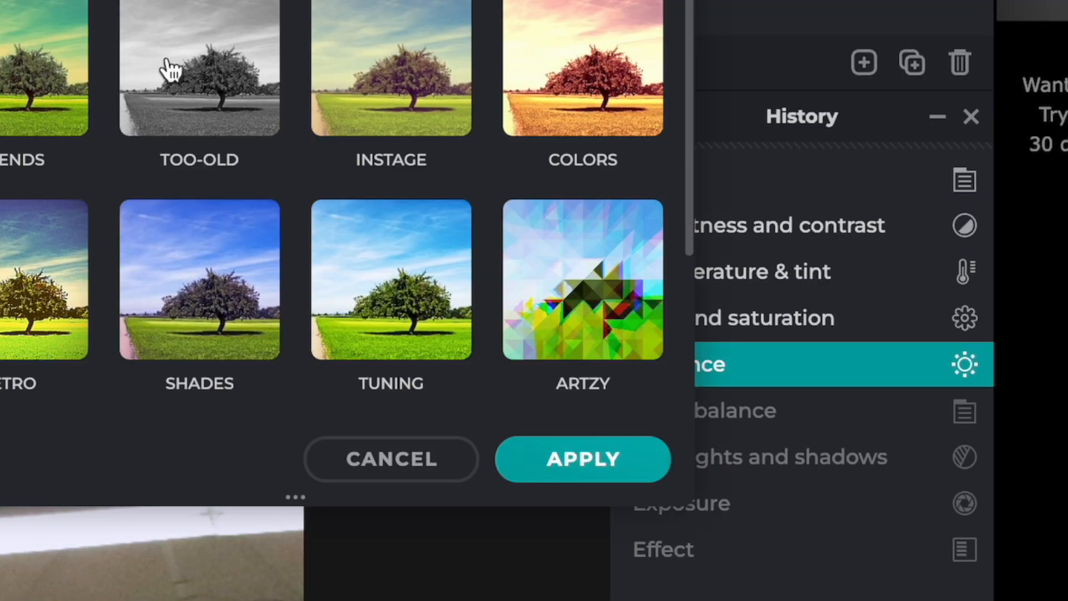
left_click(162, 67)
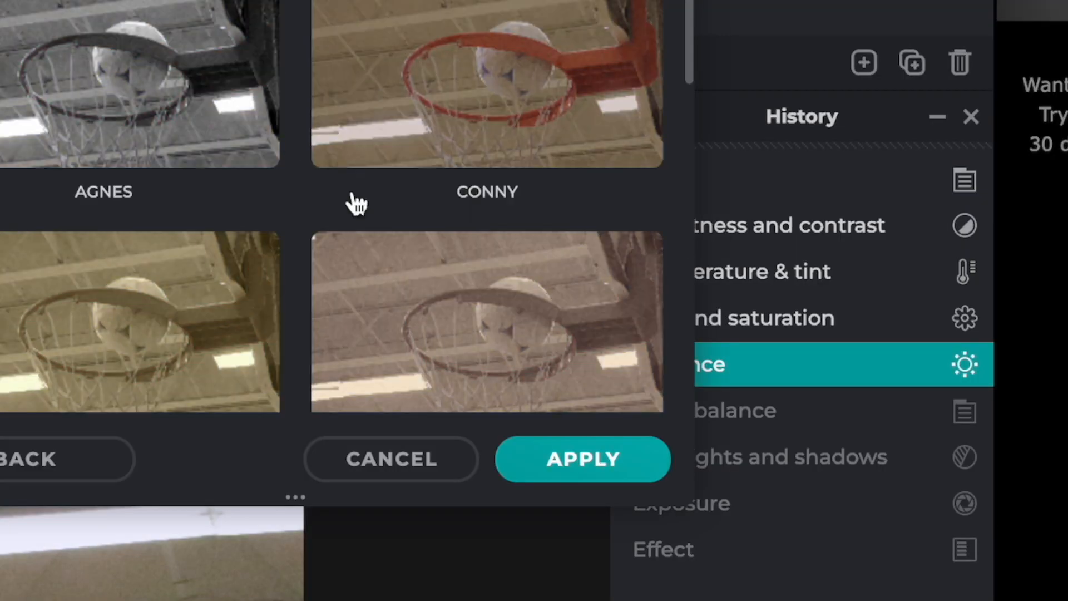
left_click(476, 184)
left_click(573, 463)
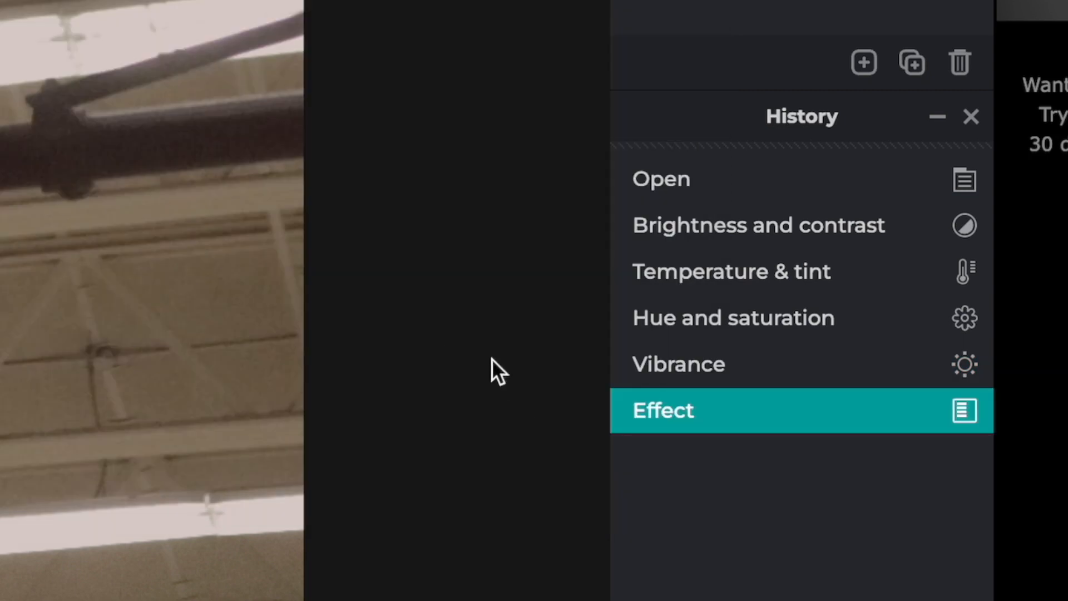
Compare the photo with and without the effect by switching between the Vibrance and Effect history states, ending on Effect.
left_click(674, 350)
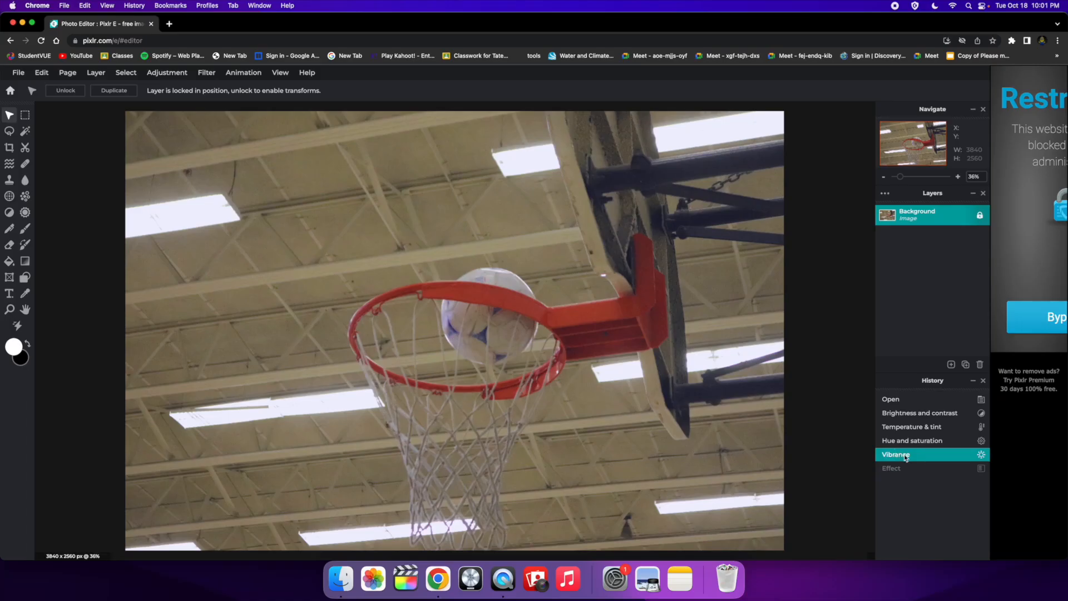
left_click(904, 455)
left_click(900, 454)
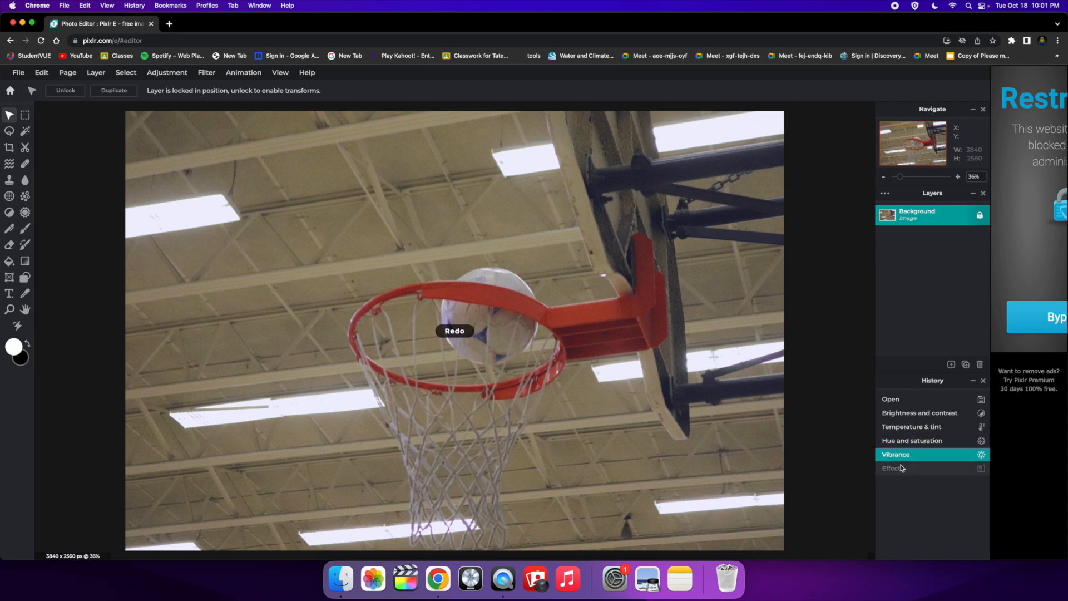
left_click(902, 468)
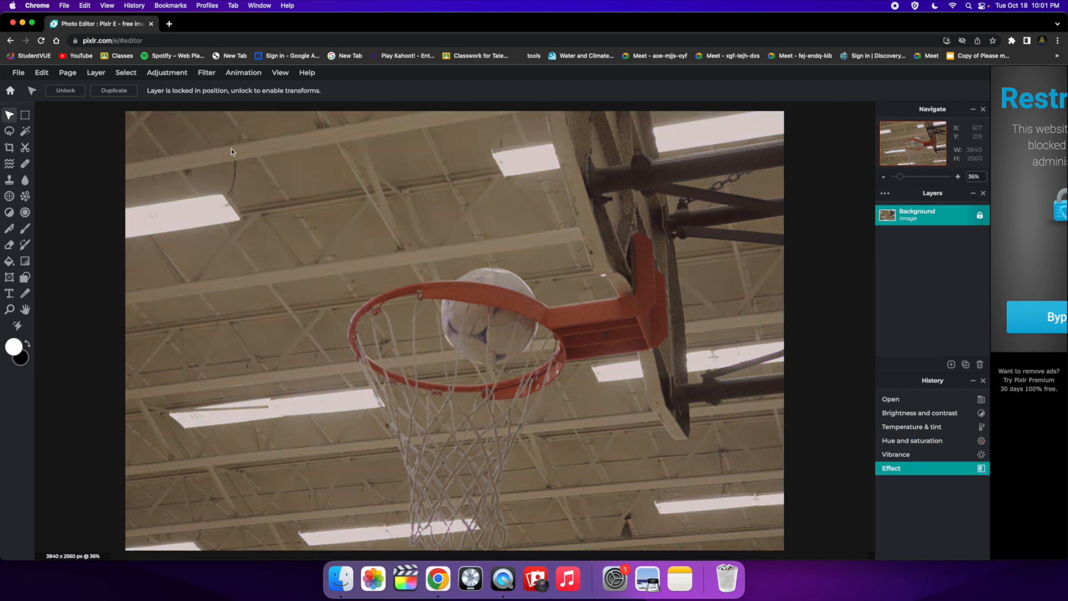